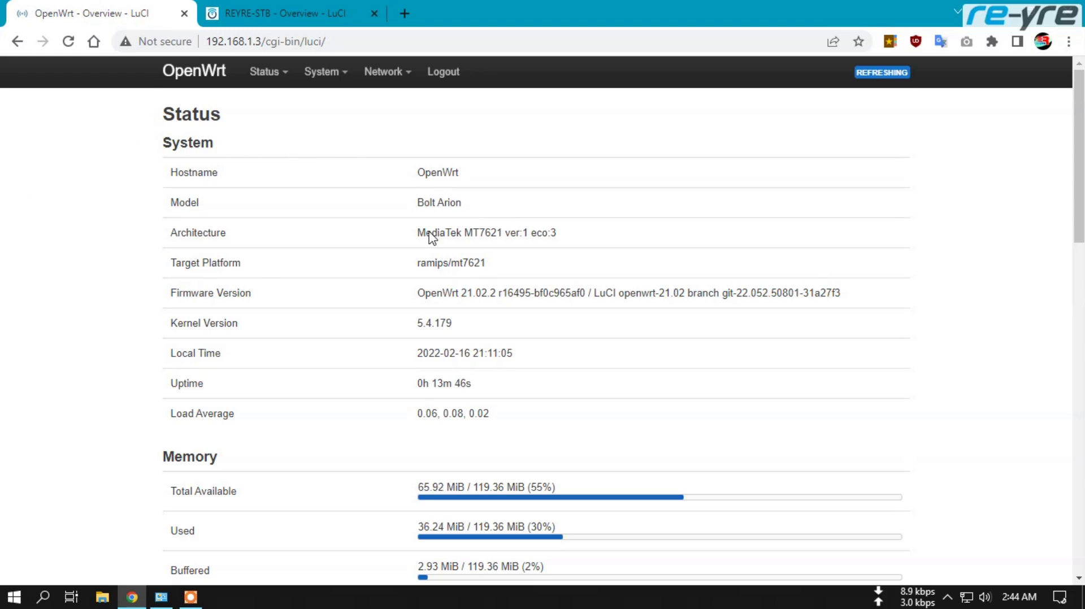
- Review the OpenWrt router's network interfaces and its list of network devices
mouse_move(405, 79)
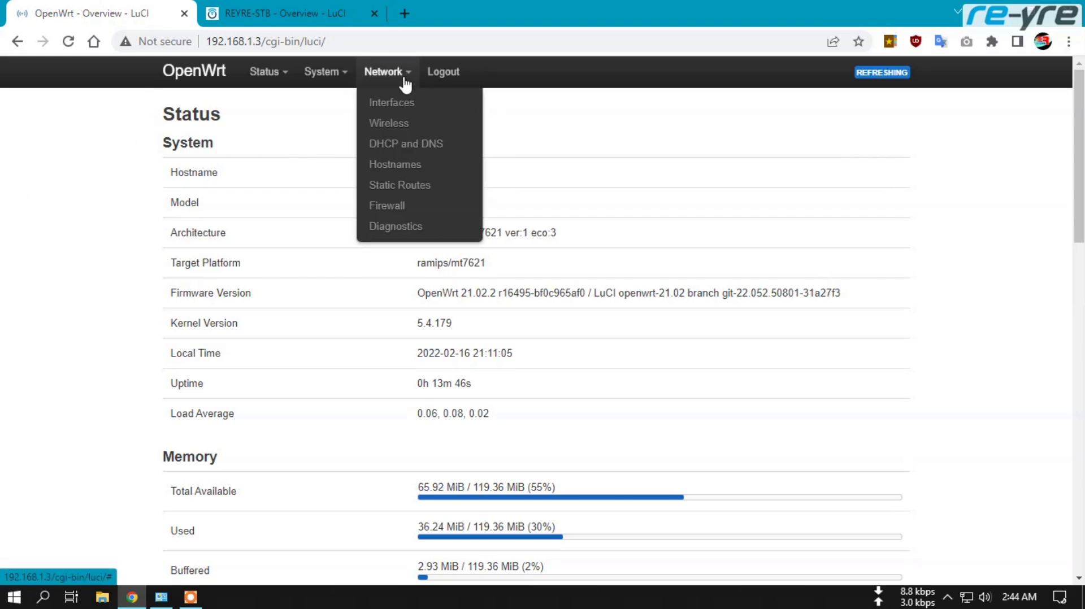
click(407, 104)
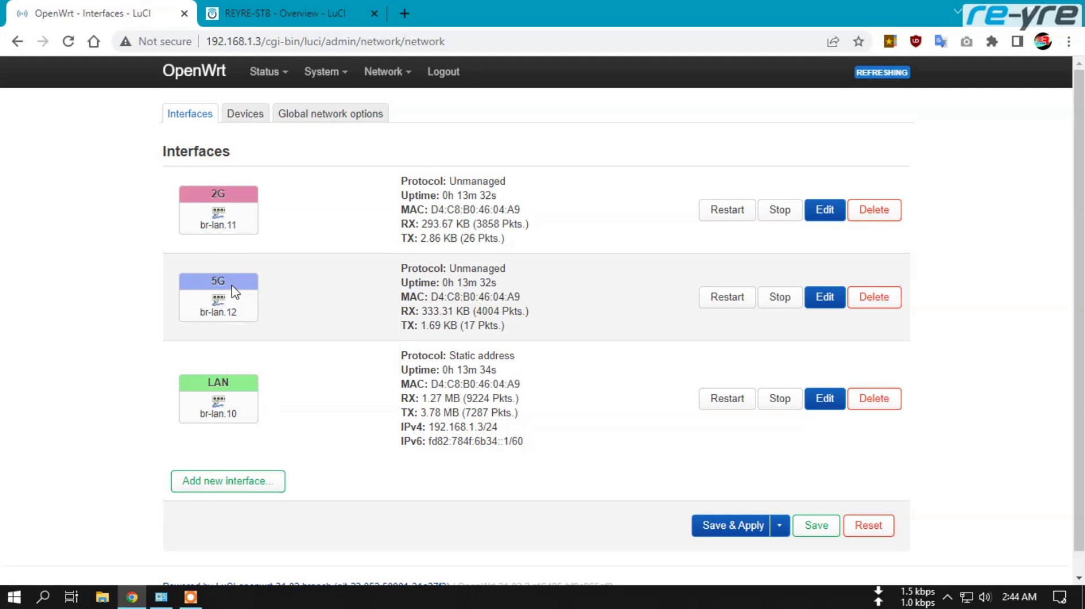
mouse_move(292, 311)
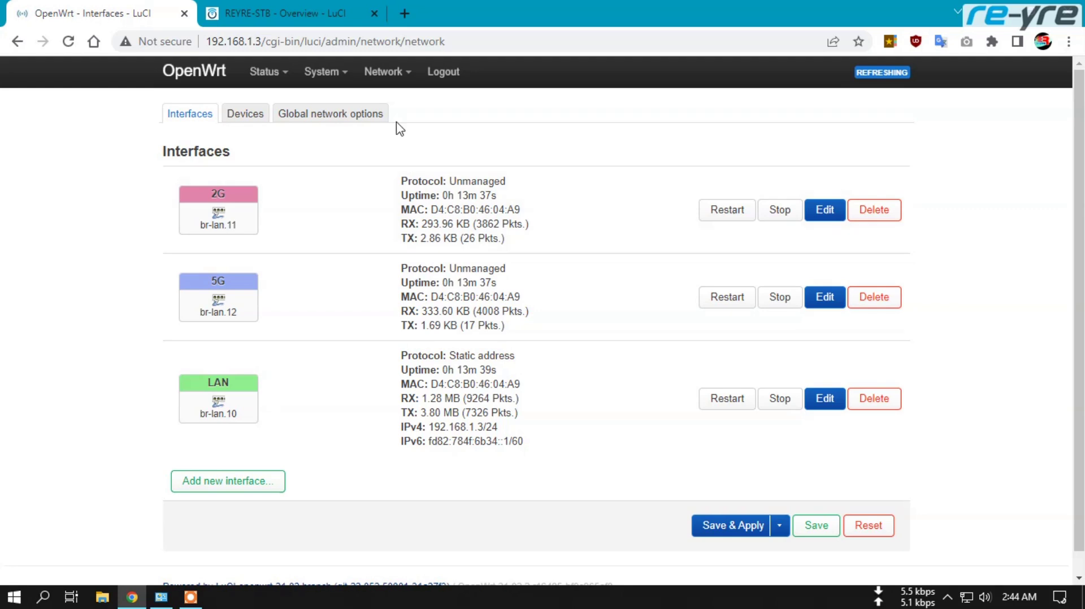
mouse_move(399, 76)
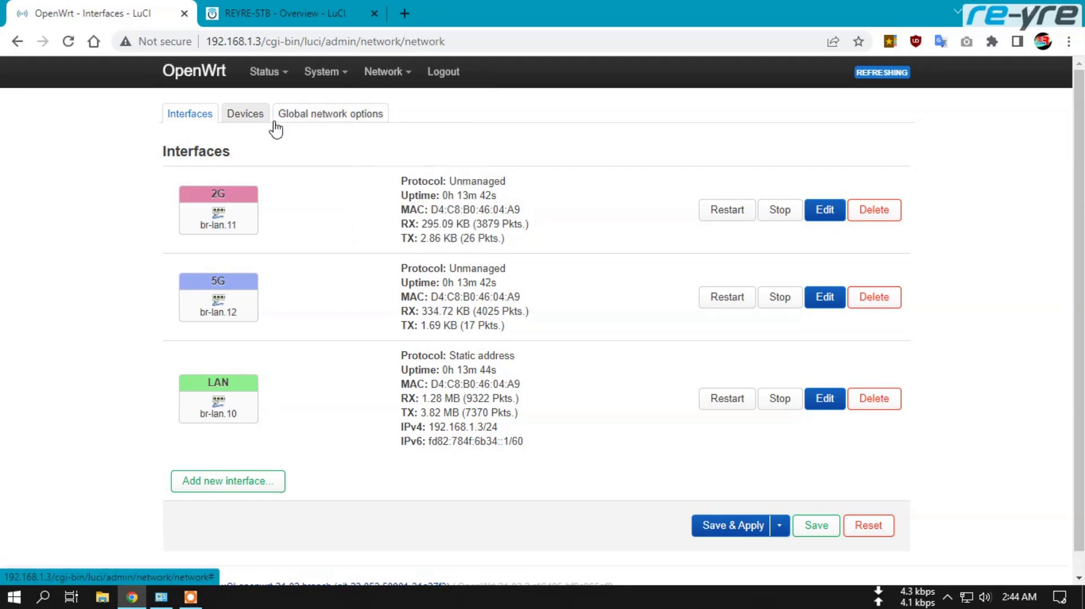
click(249, 116)
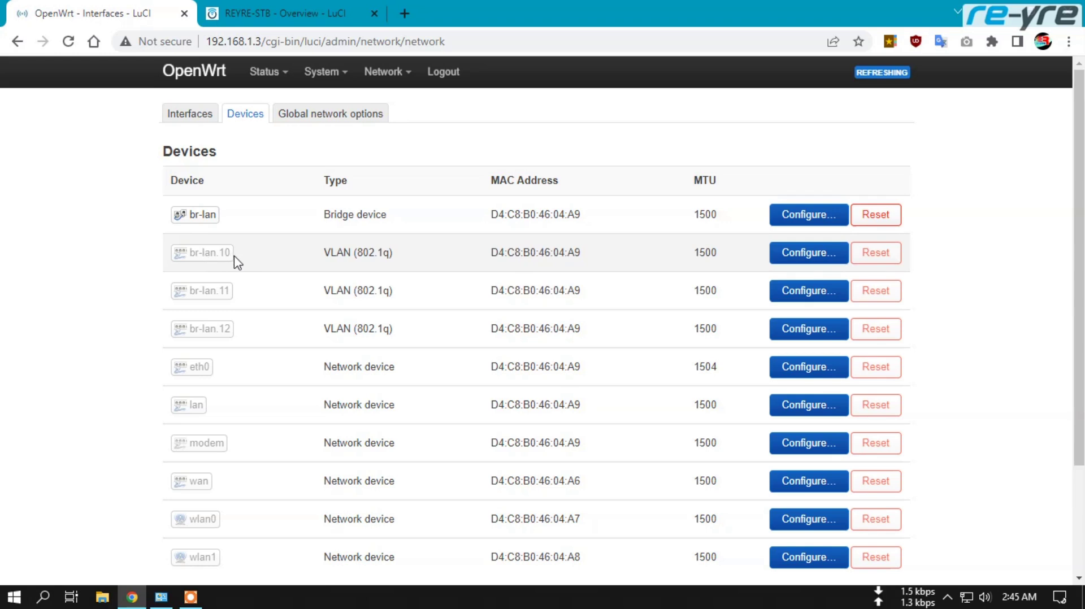
- Examine the br-lan bridge's ports and VLAN filtering IDs, dismiss its settings without saving, and return to the interface list
mouse_move(241, 261)
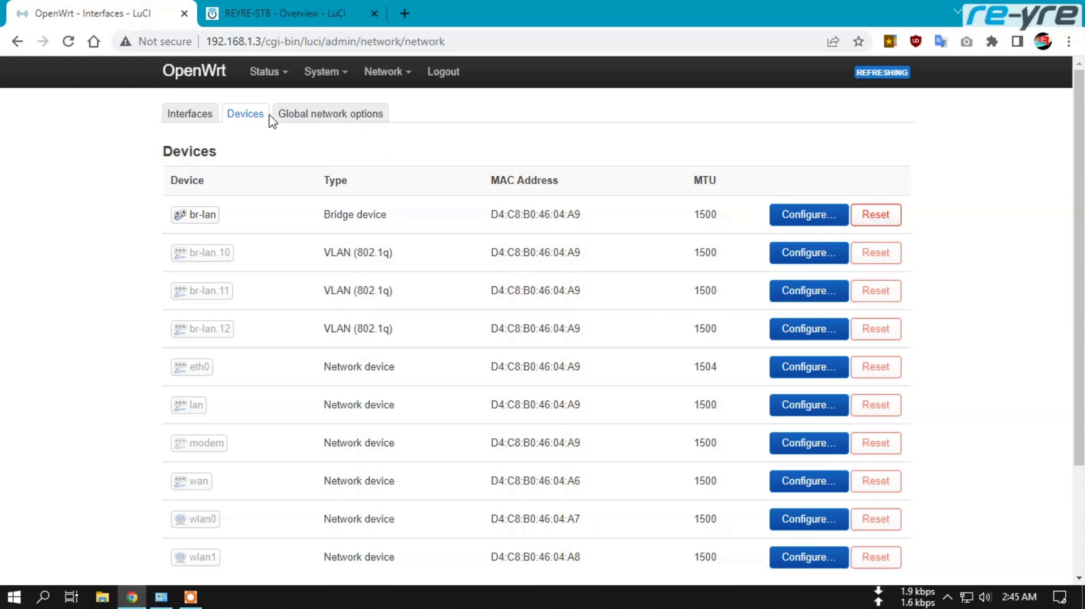
click(806, 222)
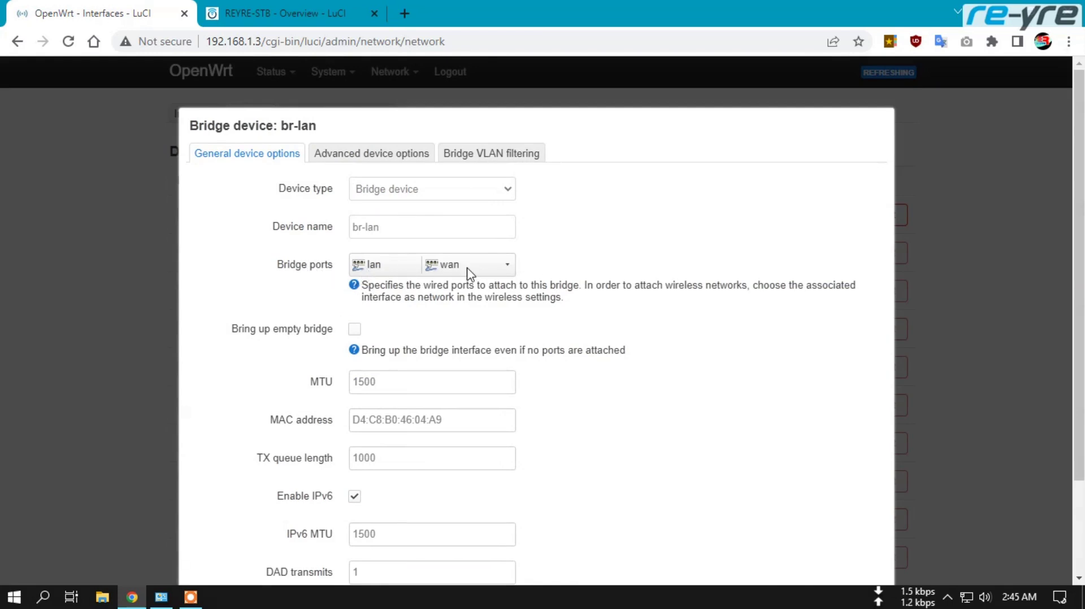
click(496, 161)
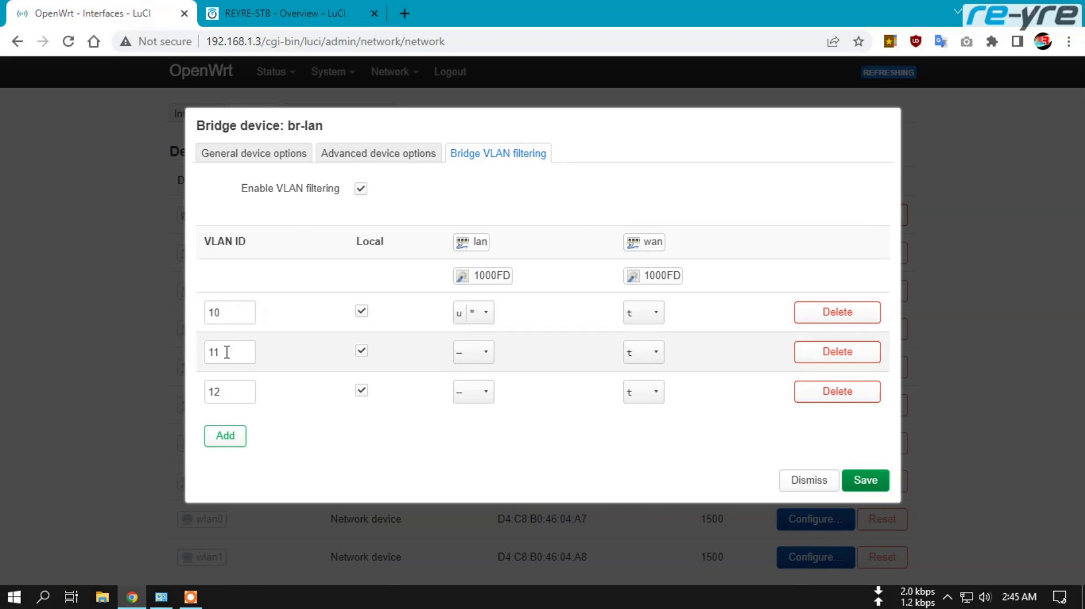
drag(227, 351, 207, 350)
drag(232, 391, 221, 398)
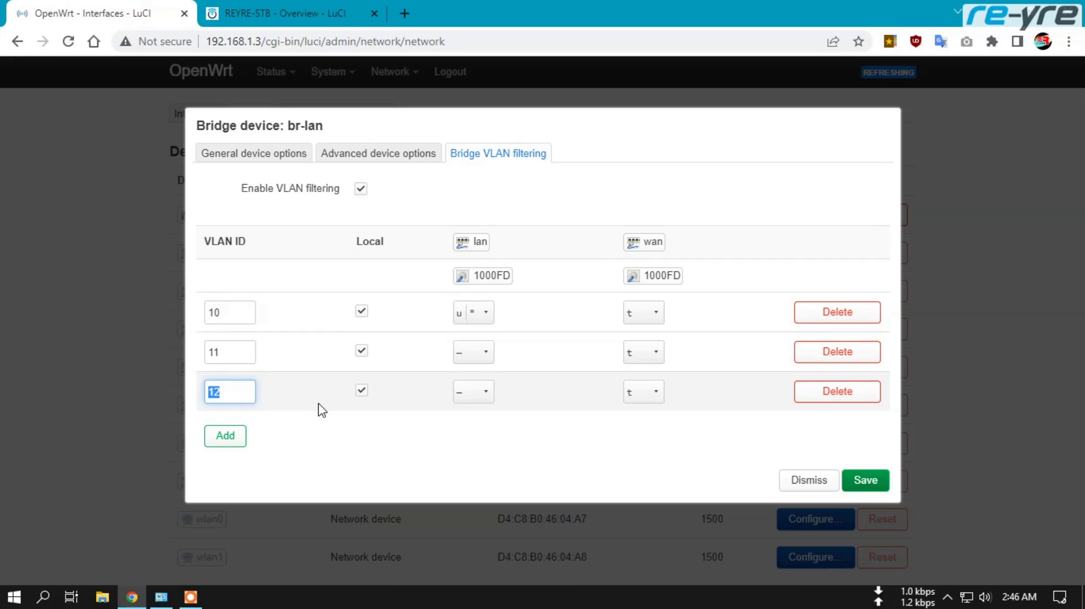
click(804, 484)
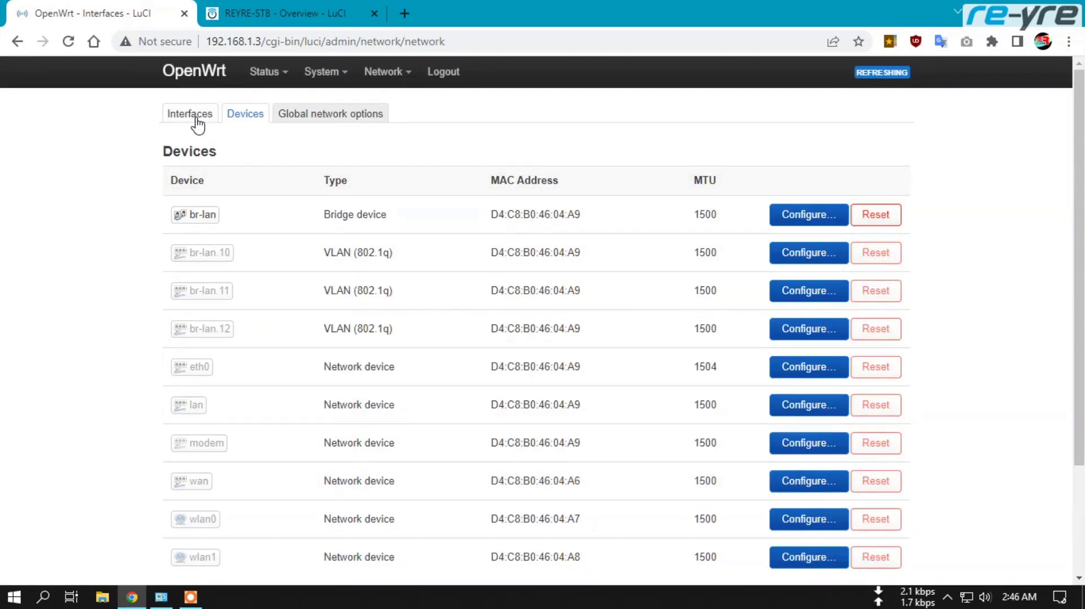
click(190, 116)
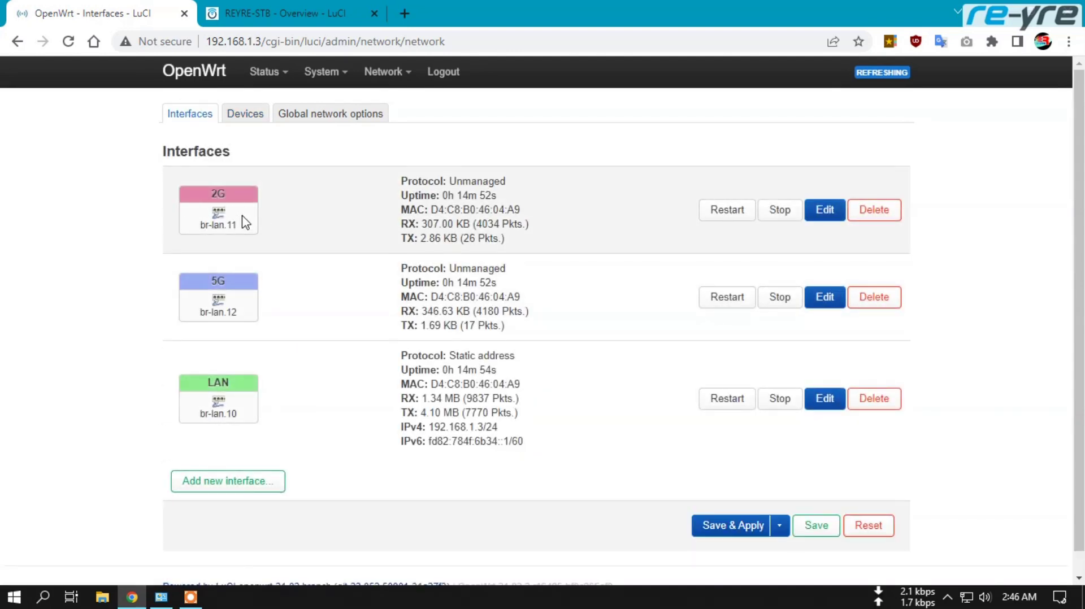
mouse_move(226, 195)
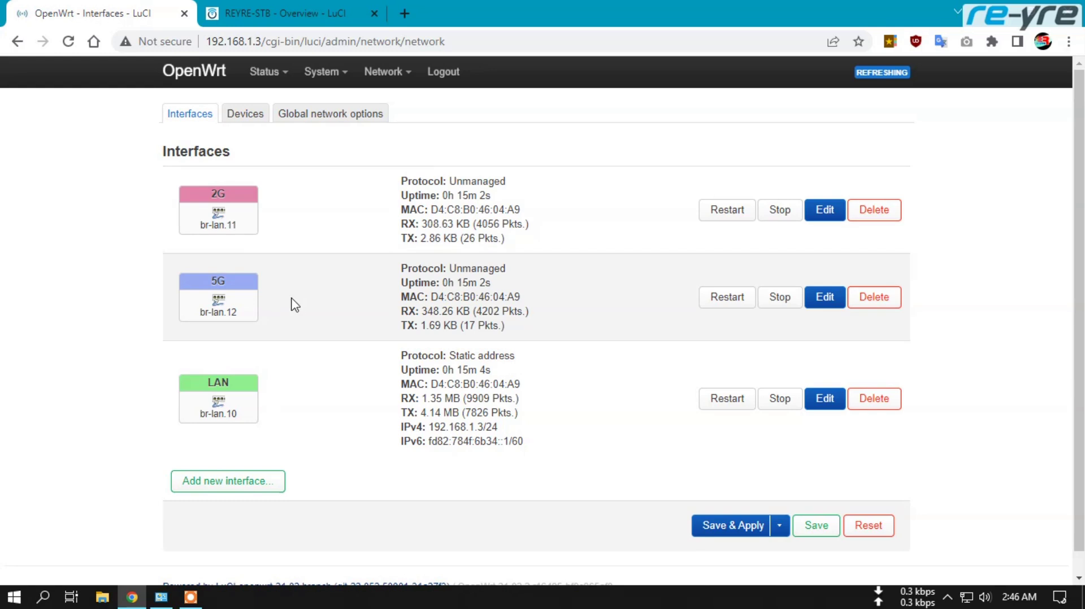
- Check which network the REYRE-STB-5G access point is attached to, and dismiss its wireless settings without saving
mouse_move(402, 76)
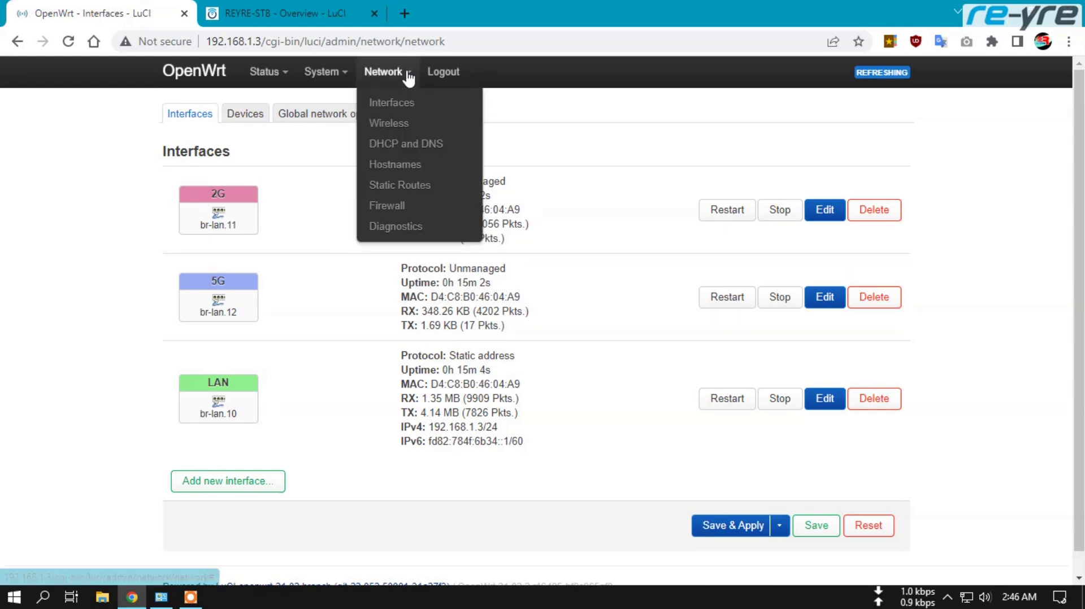
click(412, 125)
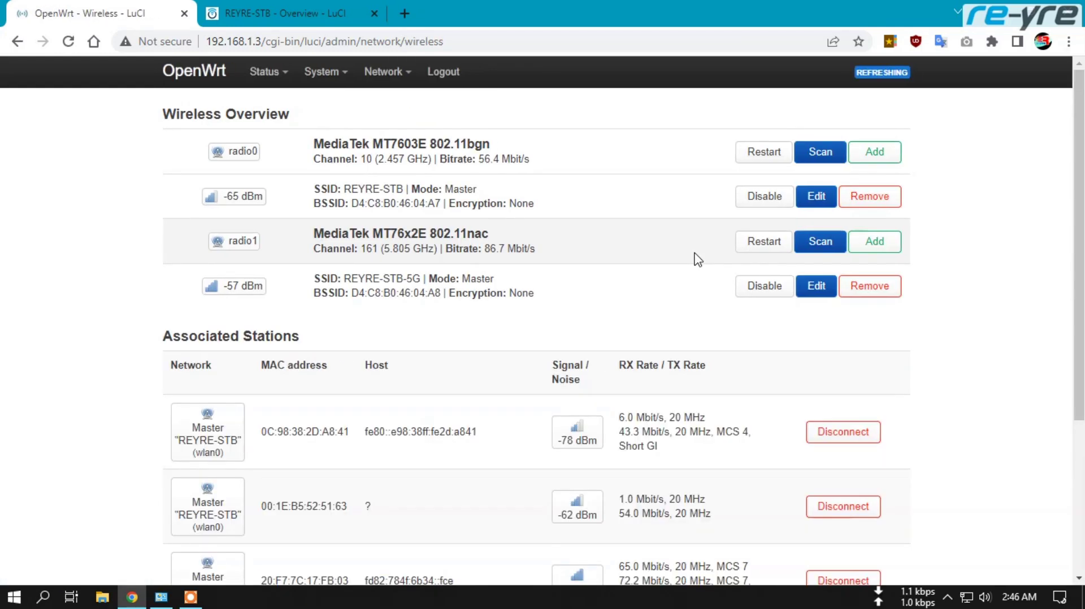
scroll(690, 264, down, 2)
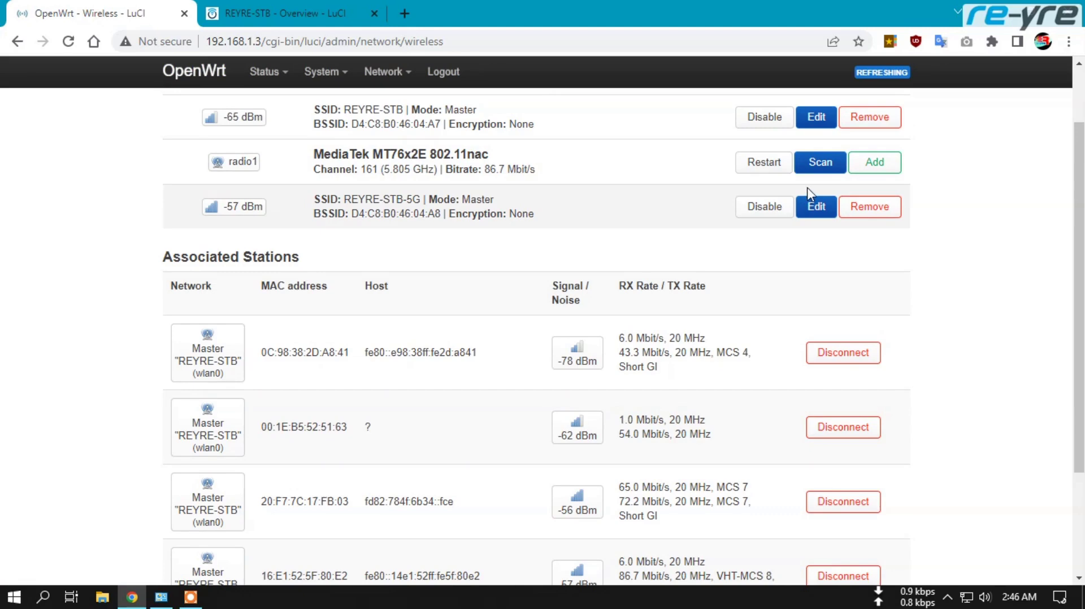
click(823, 217)
scroll(806, 254, down, 5)
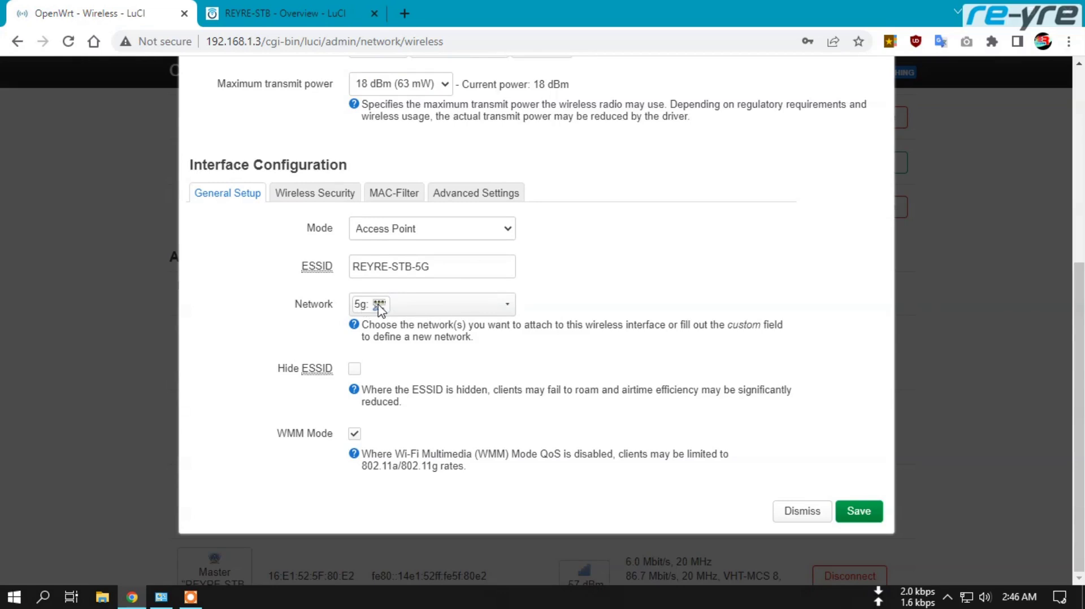
click(504, 306)
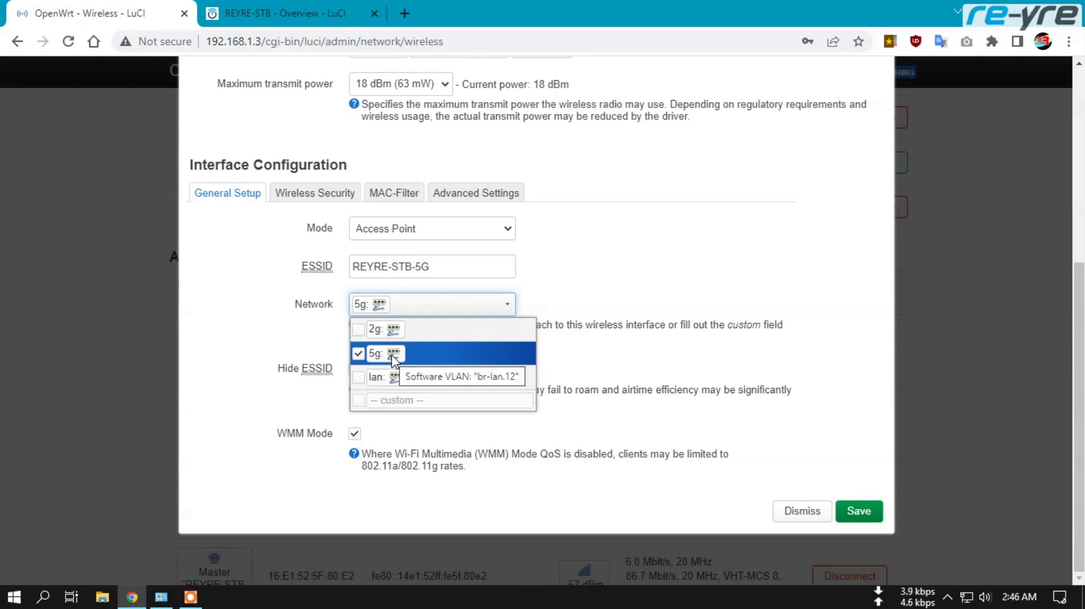
click(801, 512)
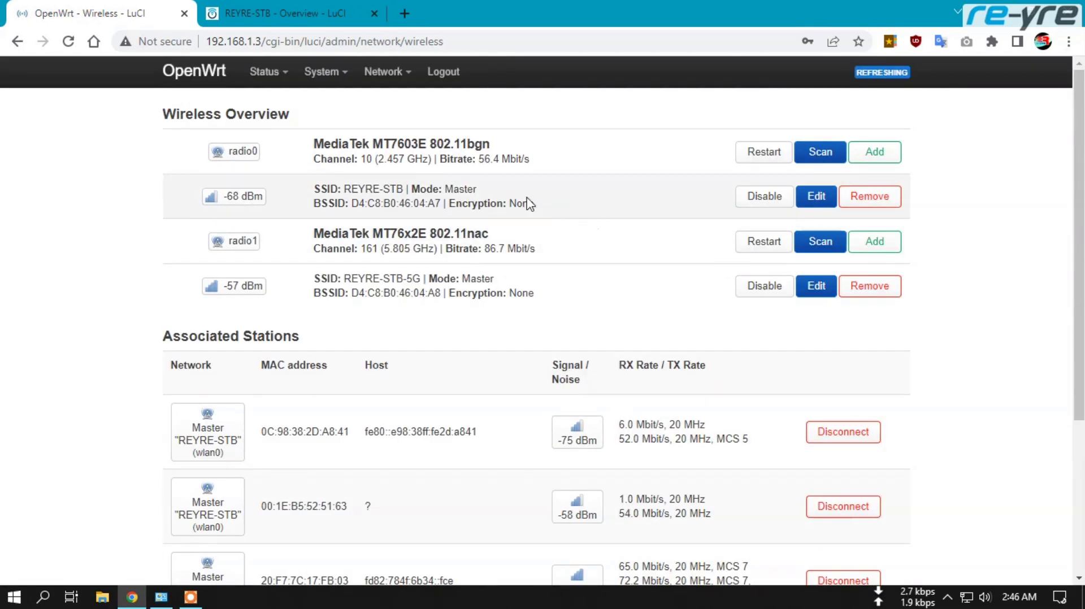
- Compare the Wi-Fi networks detected by Windows with the REYRE-STB SSID in the wireless overview
click(967, 597)
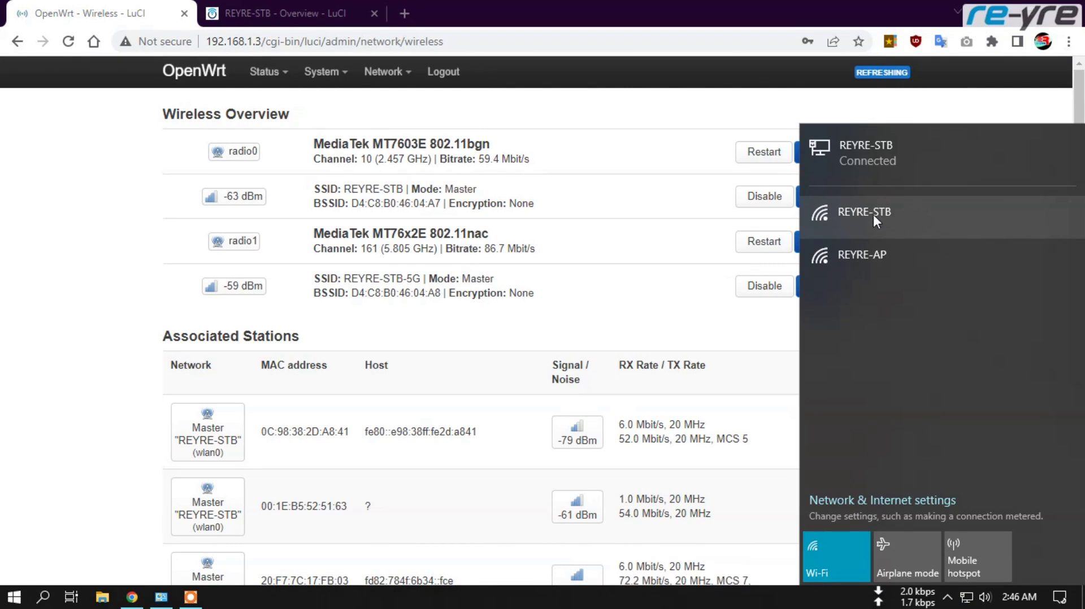
drag(342, 190, 409, 190)
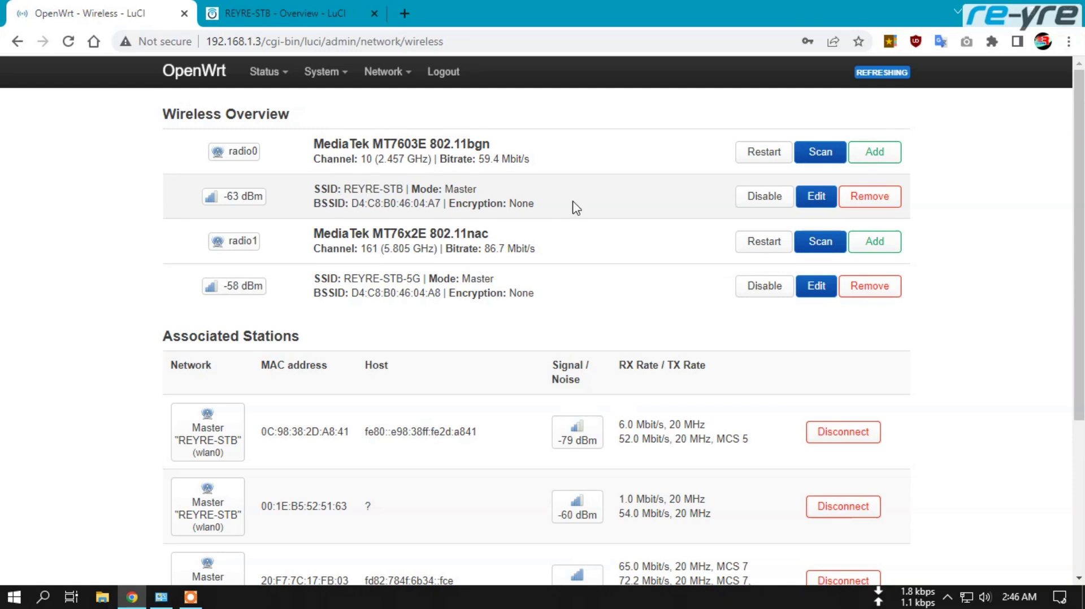
- Switch to the REYRE-STB router's admin page and view its list of network devices
click(285, 10)
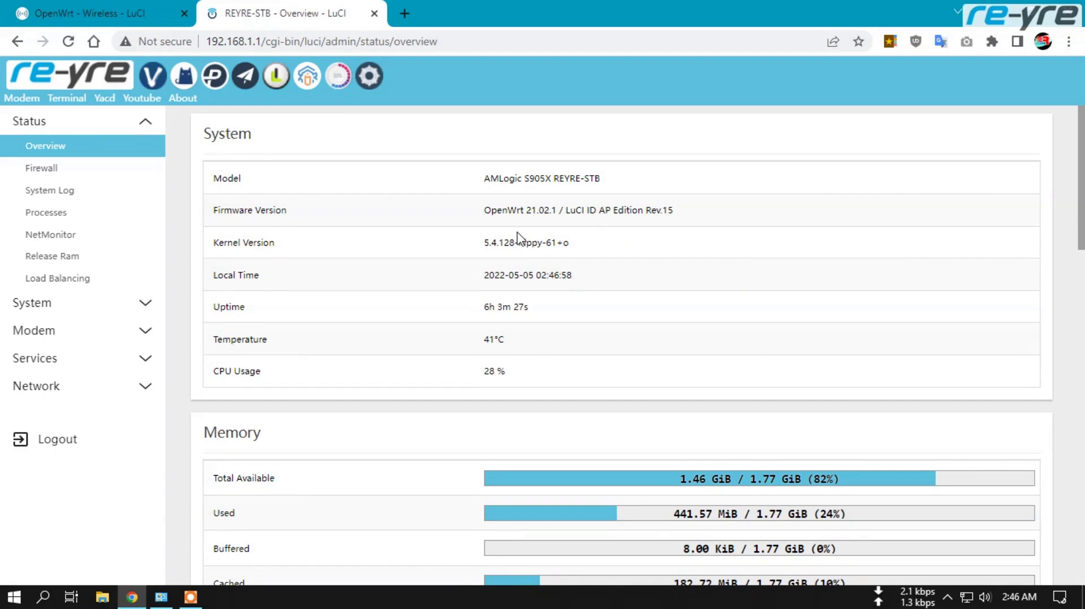
click(145, 387)
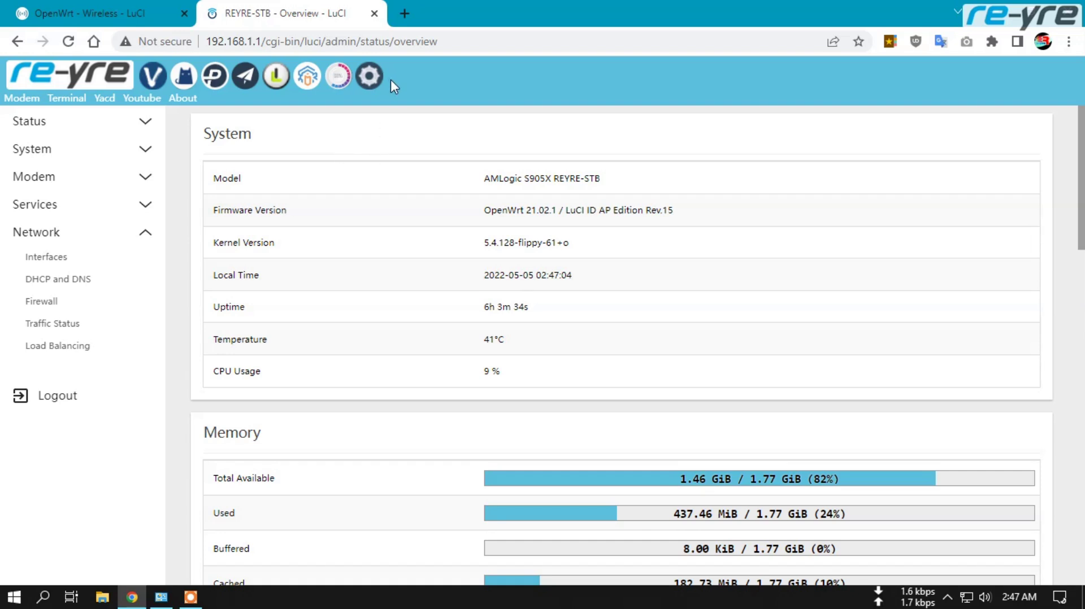
click(376, 76)
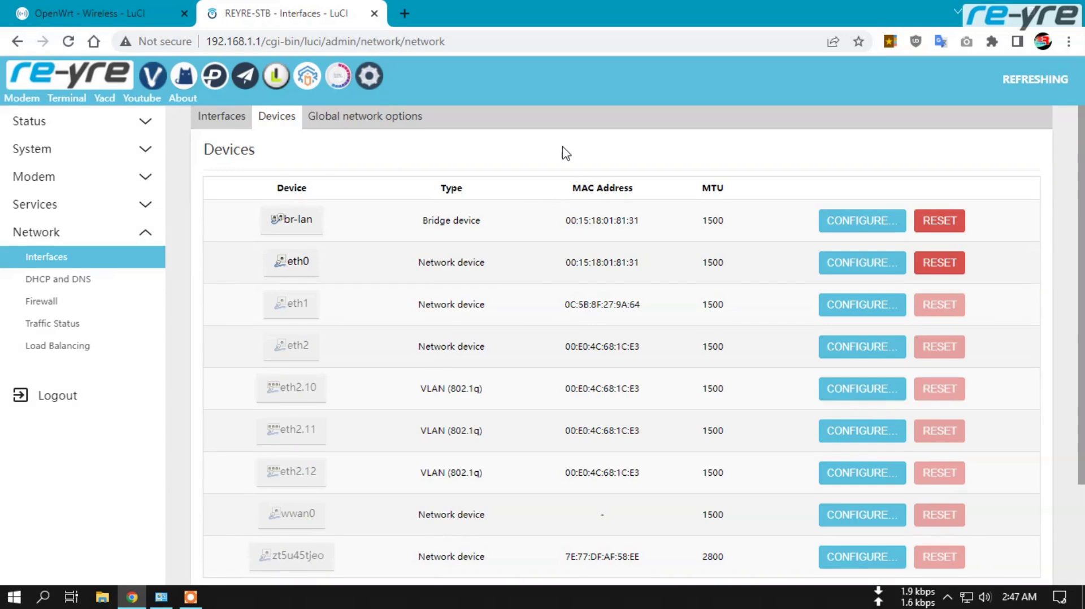
- Return to the OpenWrt router and review the VLAN devices assigned to its 2G, 5G and LAN interfaces
click(86, 11)
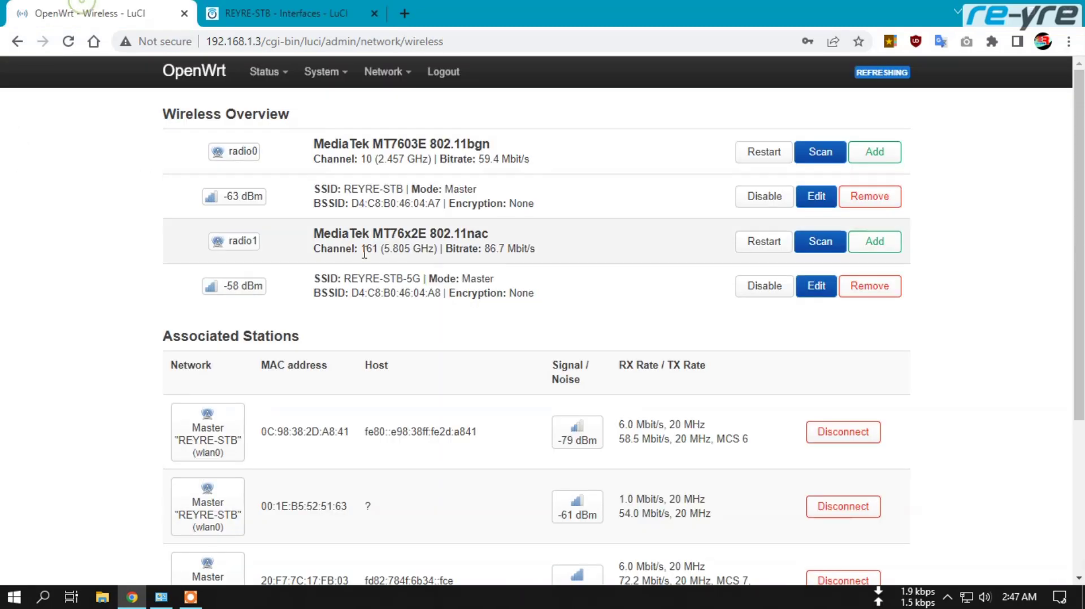
mouse_move(386, 72)
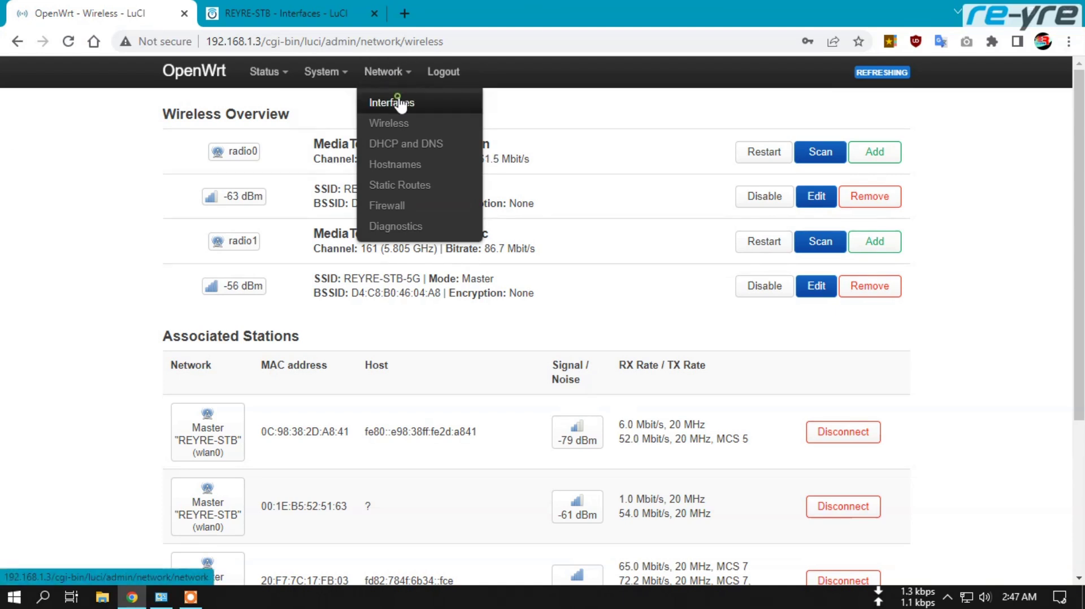
click(402, 103)
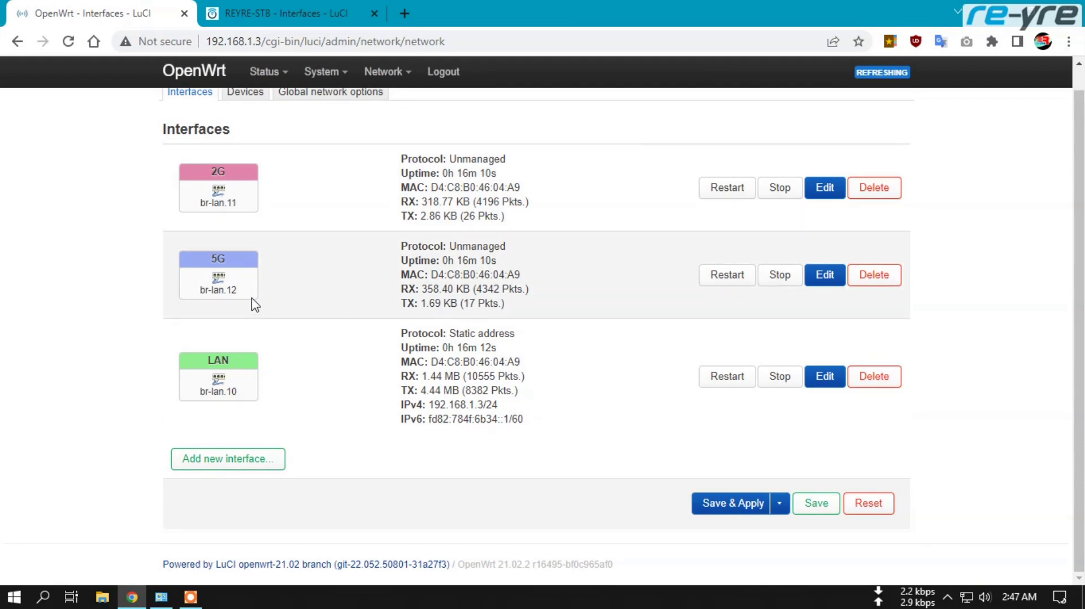
- Examine the bridge ports of br-lan on the REYRE-STB router, and dismiss the settings without saving
click(304, 13)
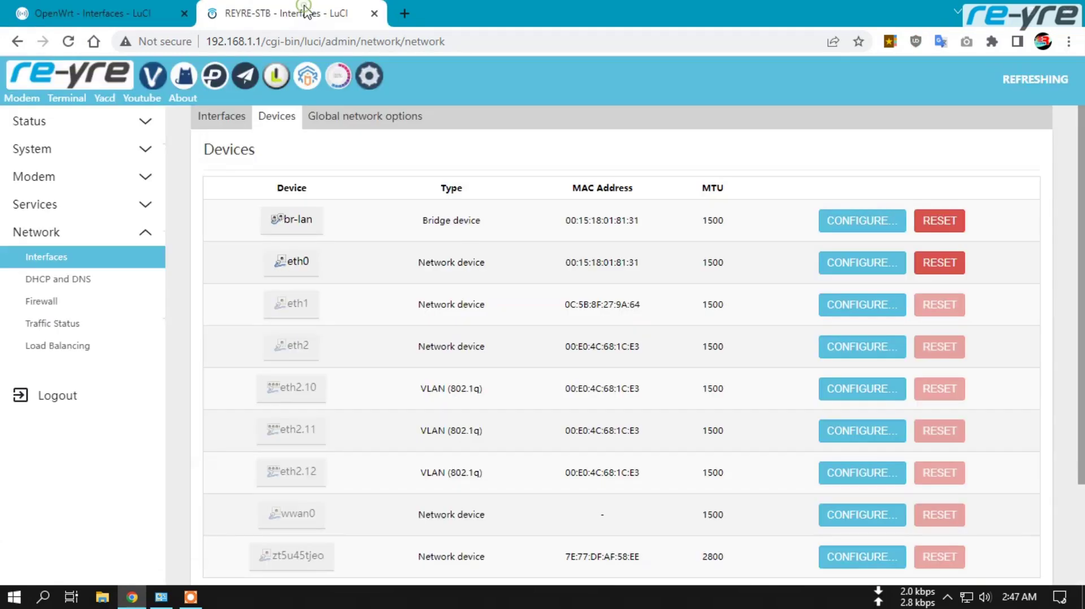
click(868, 233)
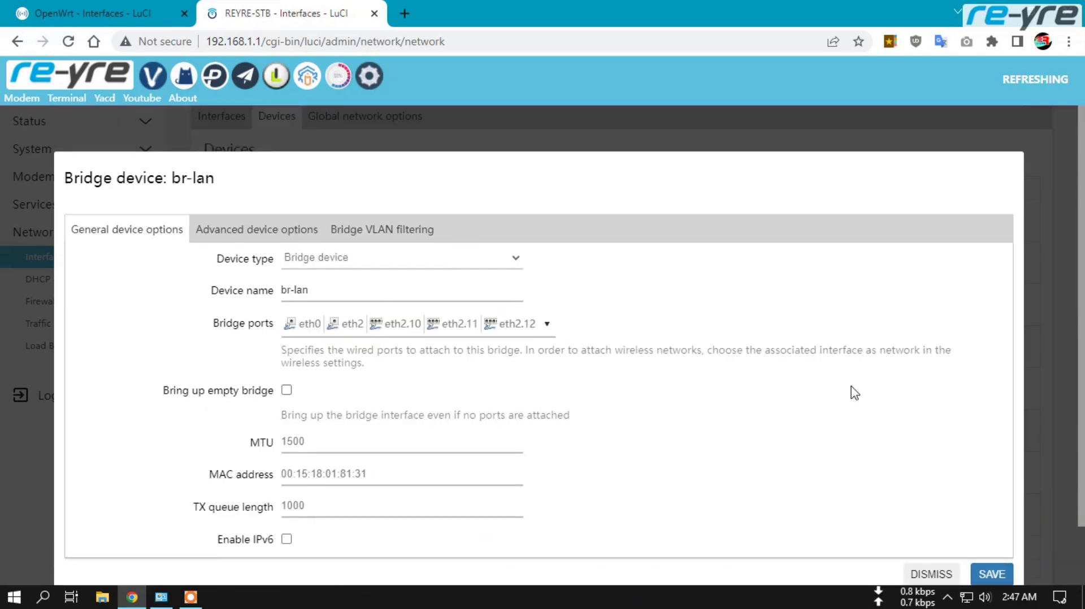
click(948, 505)
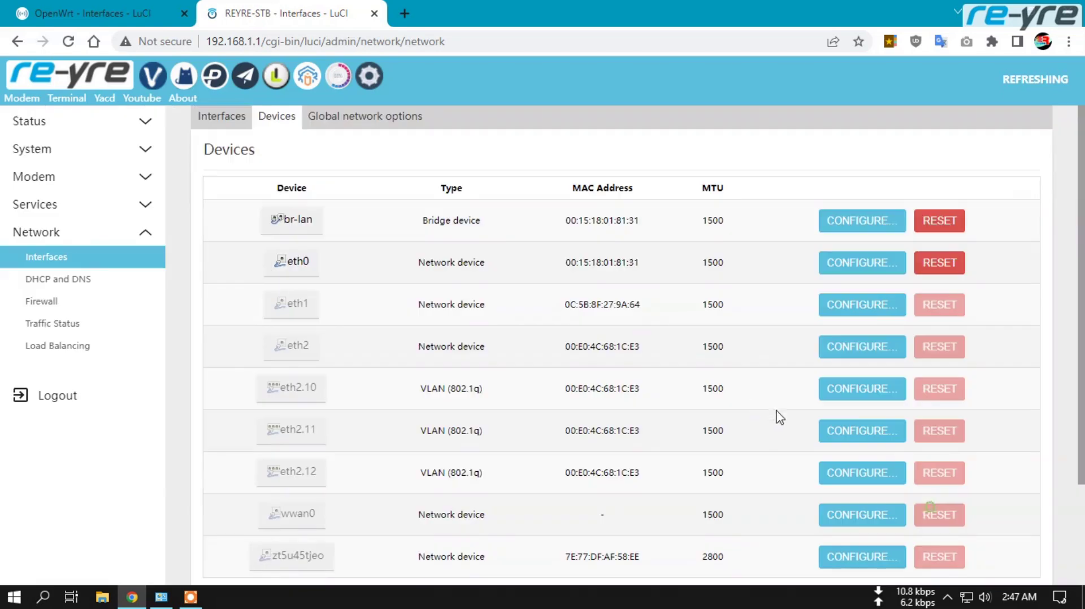
- Examine the REYRE-STB router's full interface list, from LAN through the WAN connections to XDERM
click(218, 116)
scroll(522, 249, down, 2)
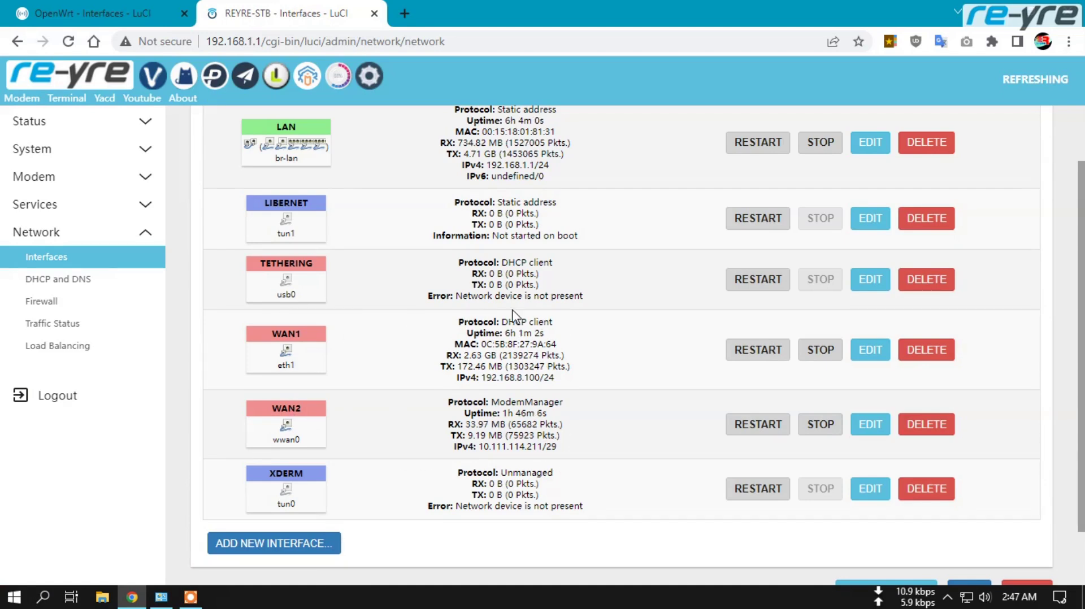
scroll(558, 319, up, 2)
scroll(558, 319, down, 3)
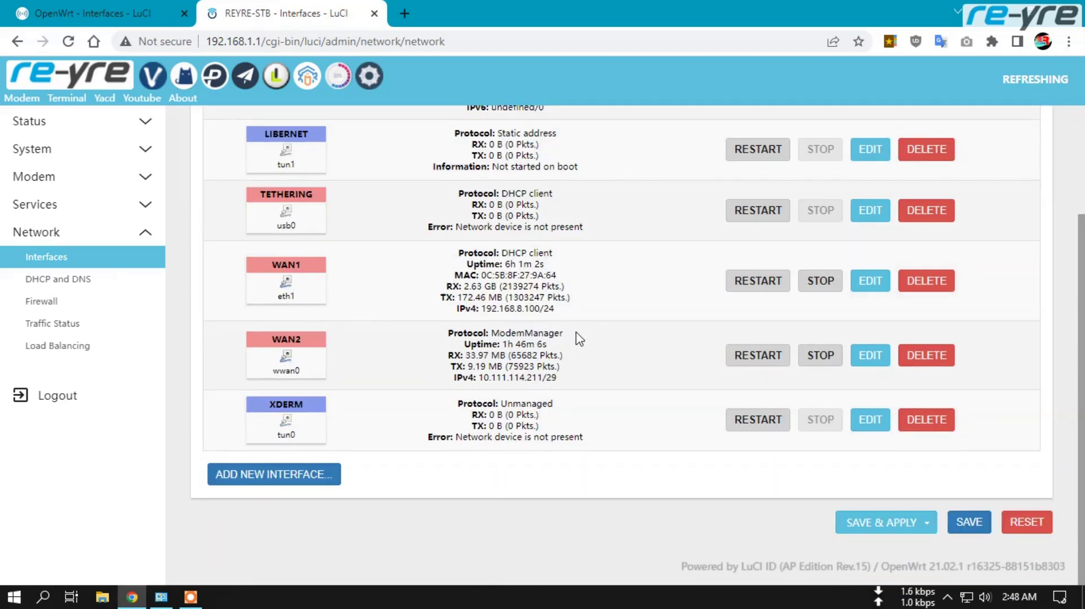
scroll(464, 311, up, 3)
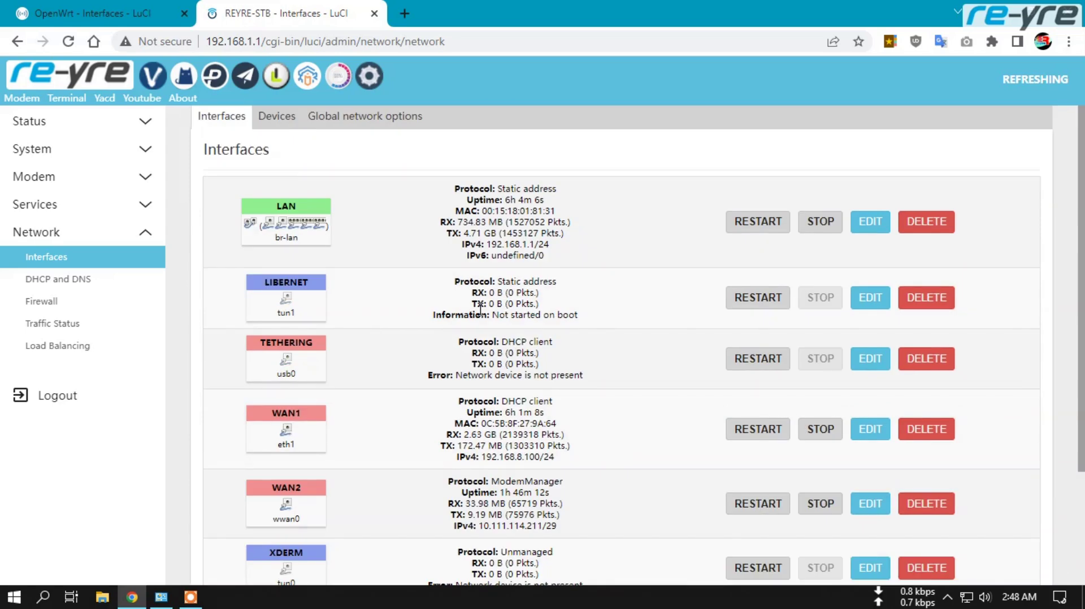
- Recheck the REYRE-STB router's br-lan bridge ports and view the computer's available network connections
click(277, 116)
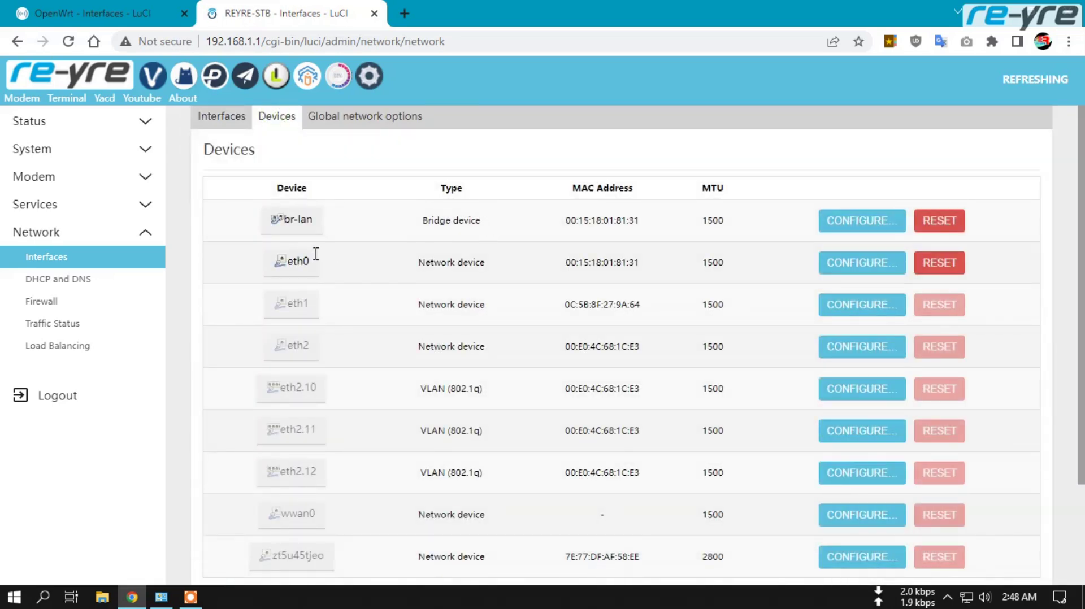
click(859, 222)
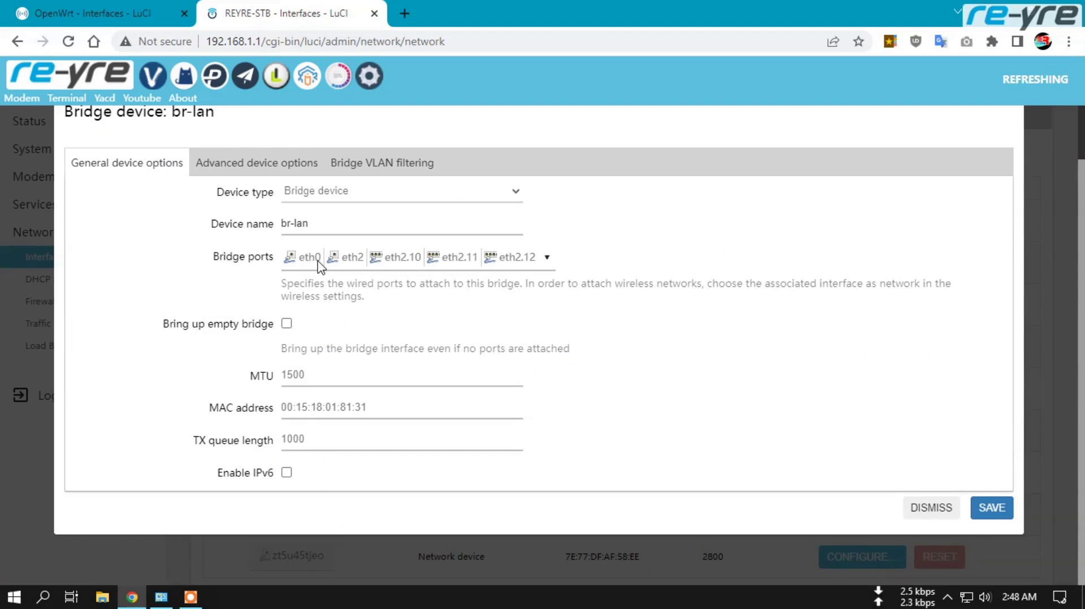
click(966, 598)
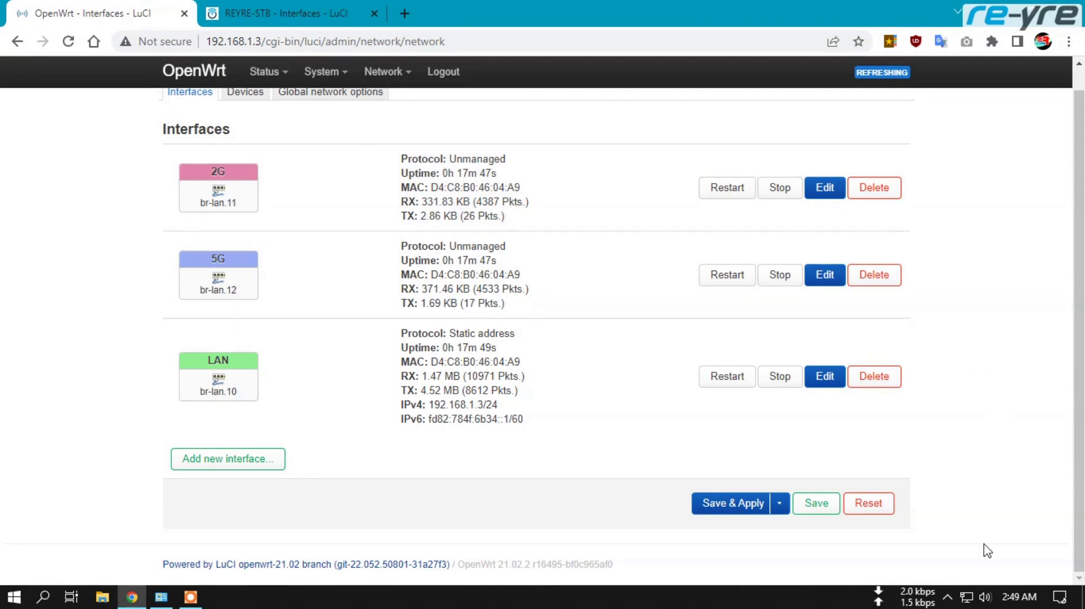
- Check the computer's available Wi-Fi networks and view the associated stations on the OpenWrt router's wireless page
click(966, 597)
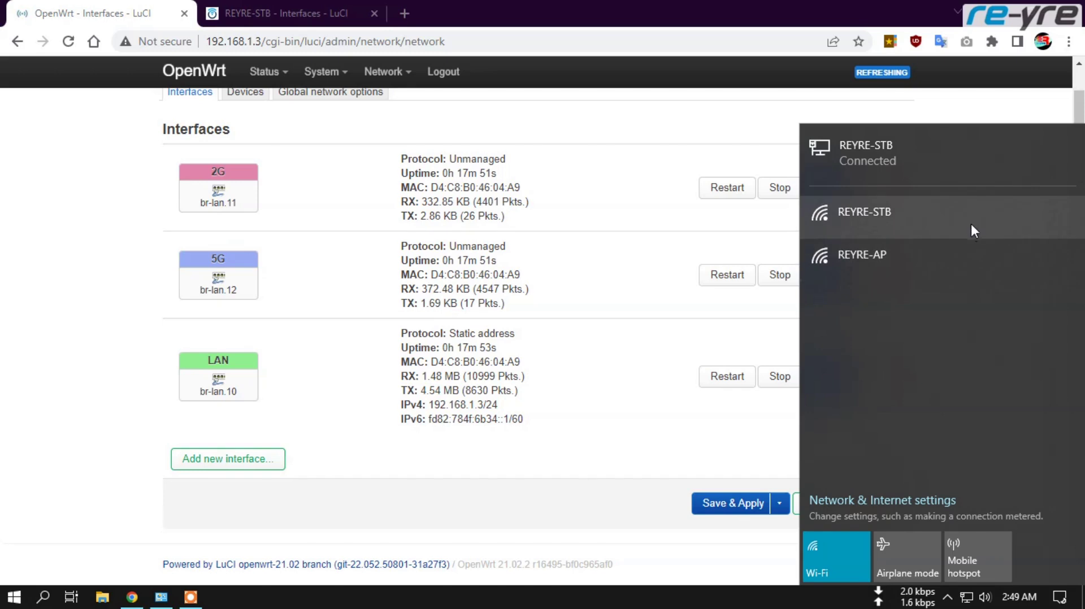
click(959, 226)
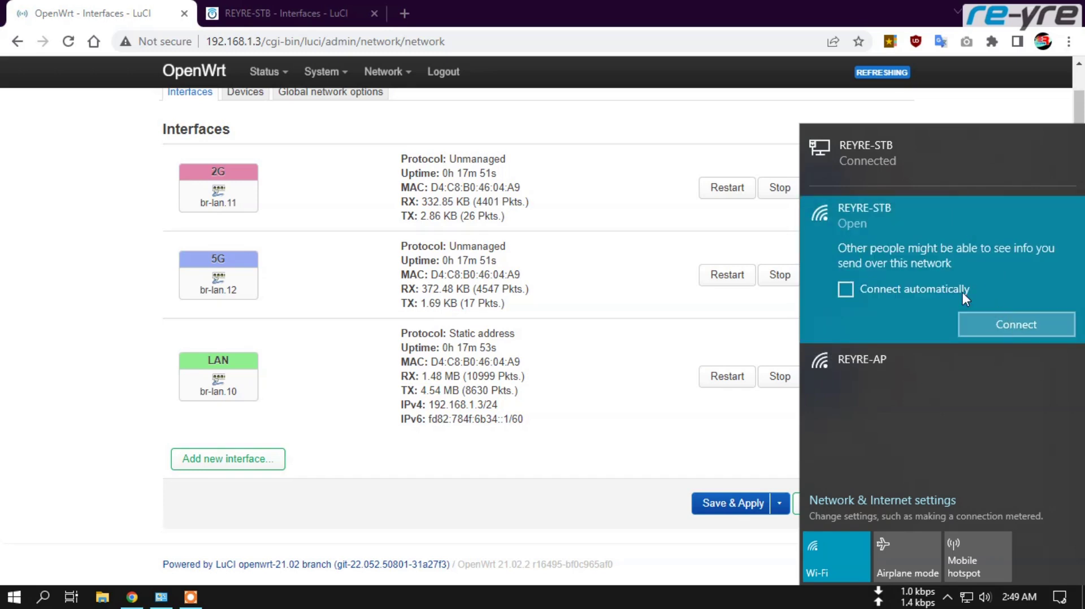
mouse_move(376, 74)
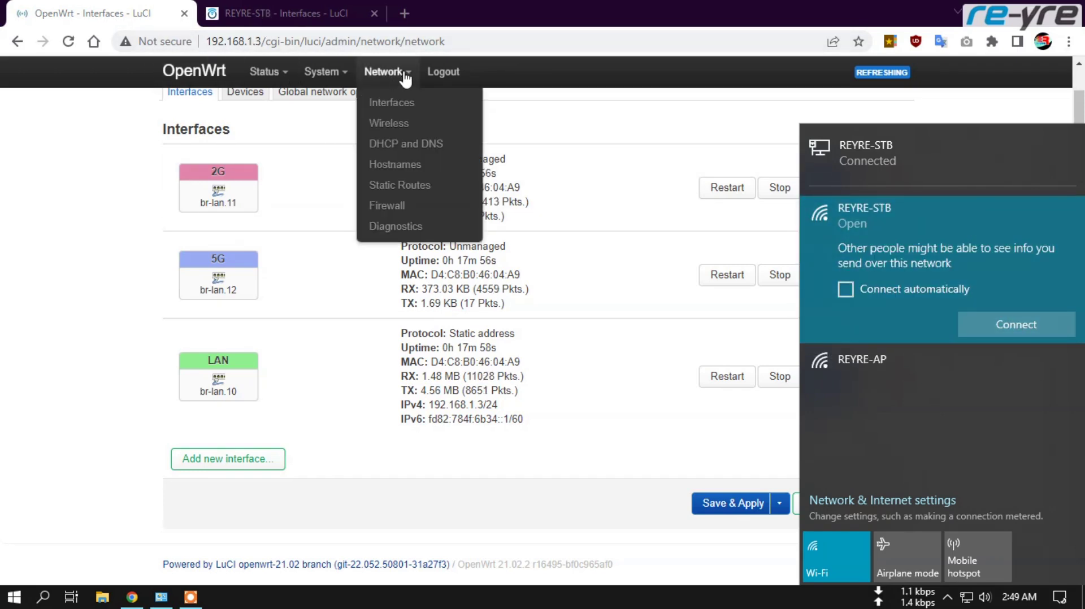
click(408, 129)
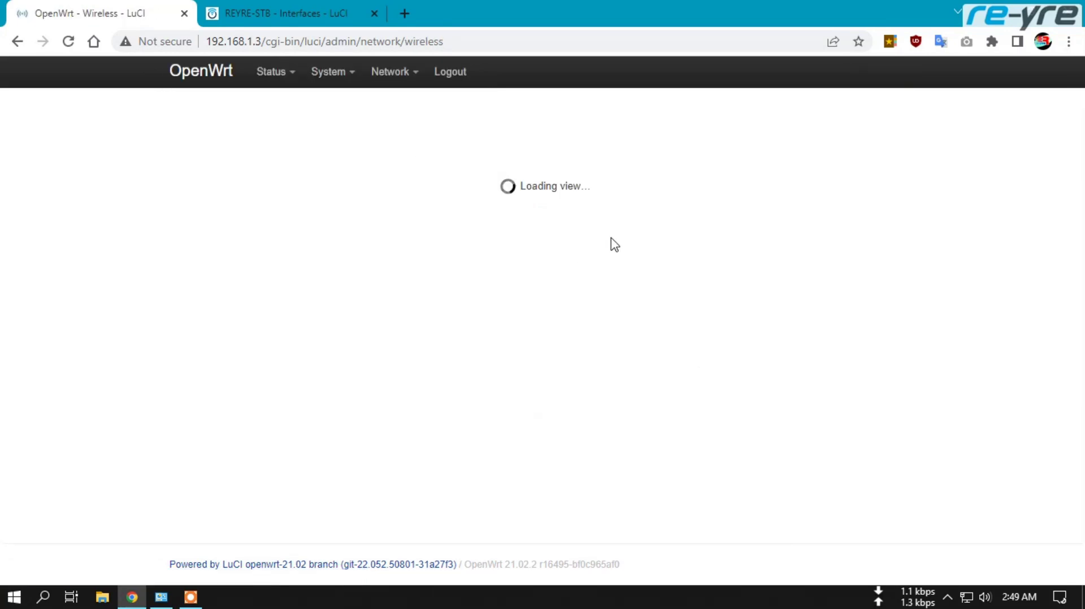
scroll(654, 232, down, 6)
scroll(654, 232, up, 1)
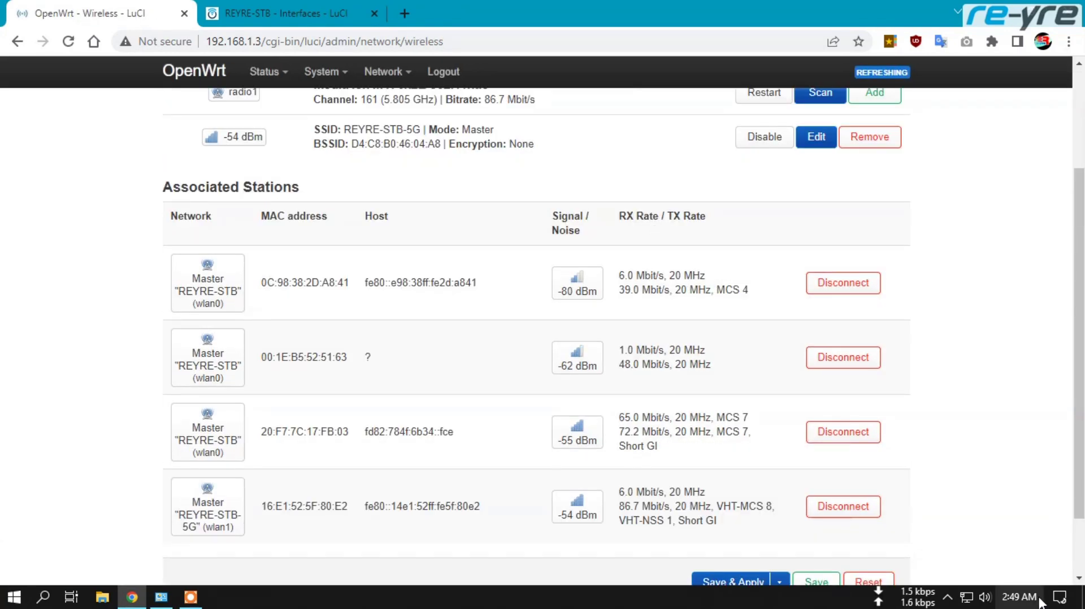
- Connect the computer to the REYRE-STB Wi-Fi network and check the OpenWrt router's associated stations for it
click(966, 598)
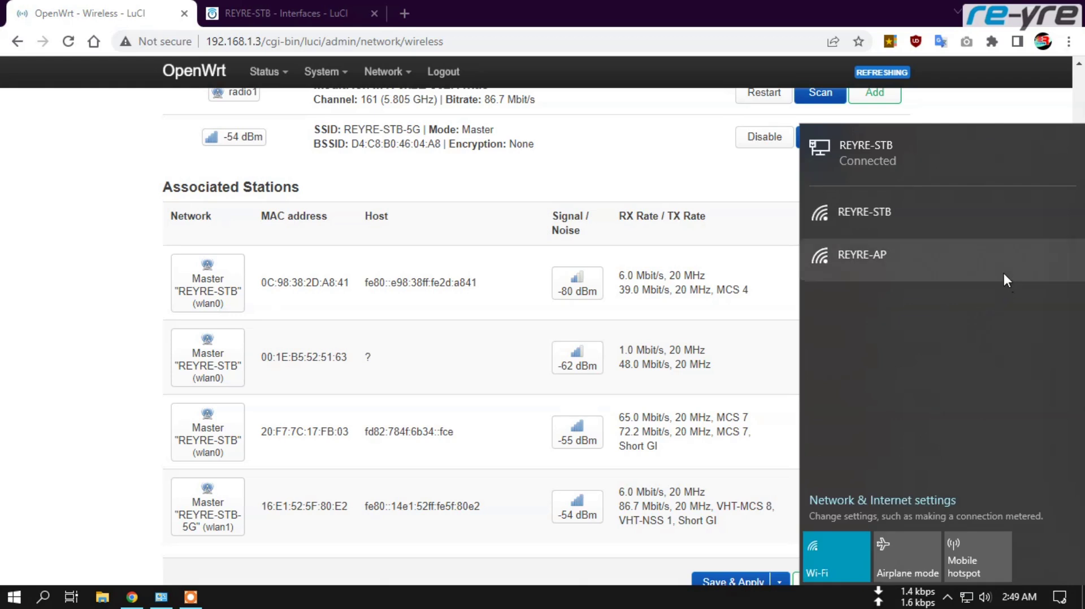
click(978, 226)
click(1019, 318)
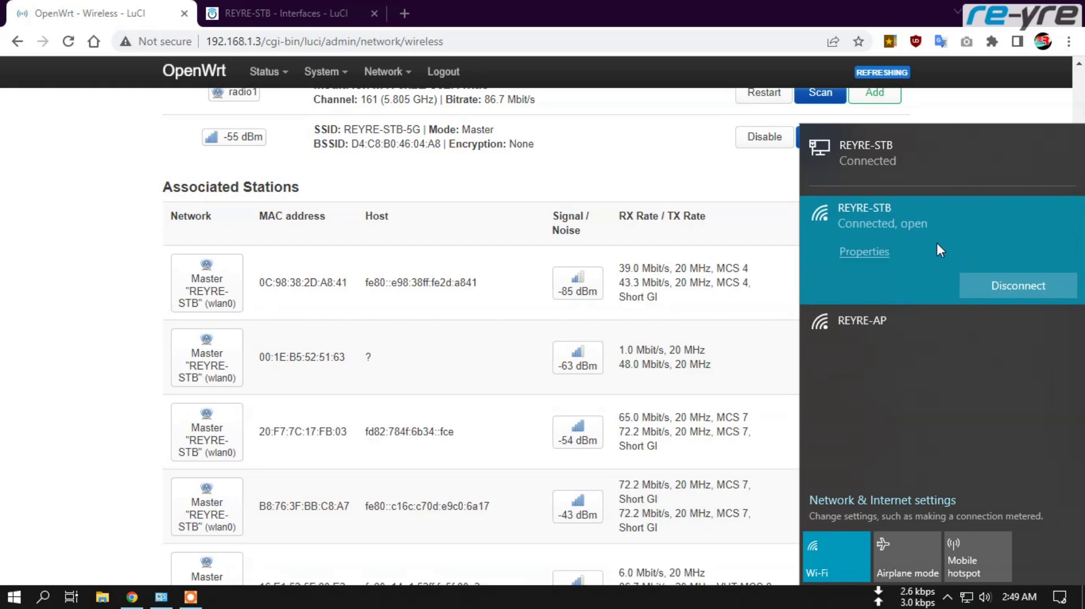
scroll(501, 388, down, 3)
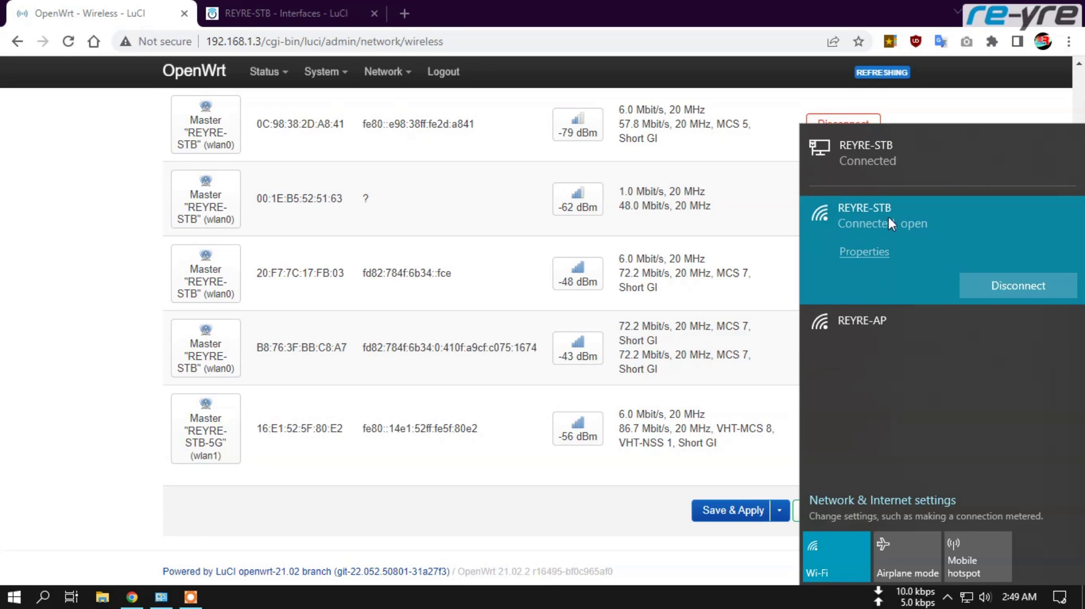
- Recheck the br-lan bridge ports on the REYRE-STB router and return to the OpenWrt wireless overview
click(99, 237)
click(337, 11)
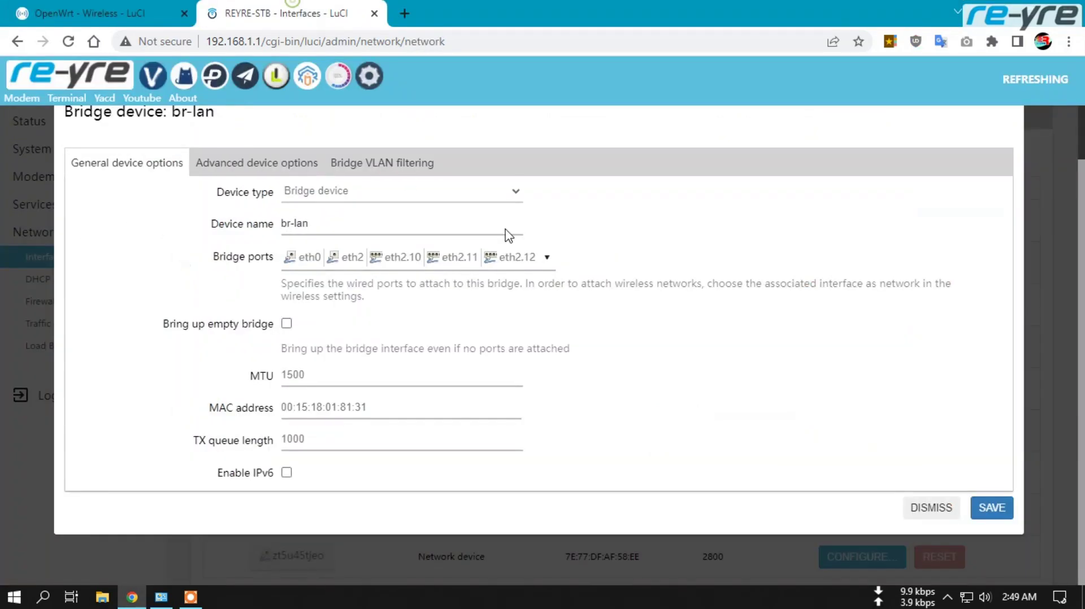
click(97, 11)
scroll(443, 297, up, 5)
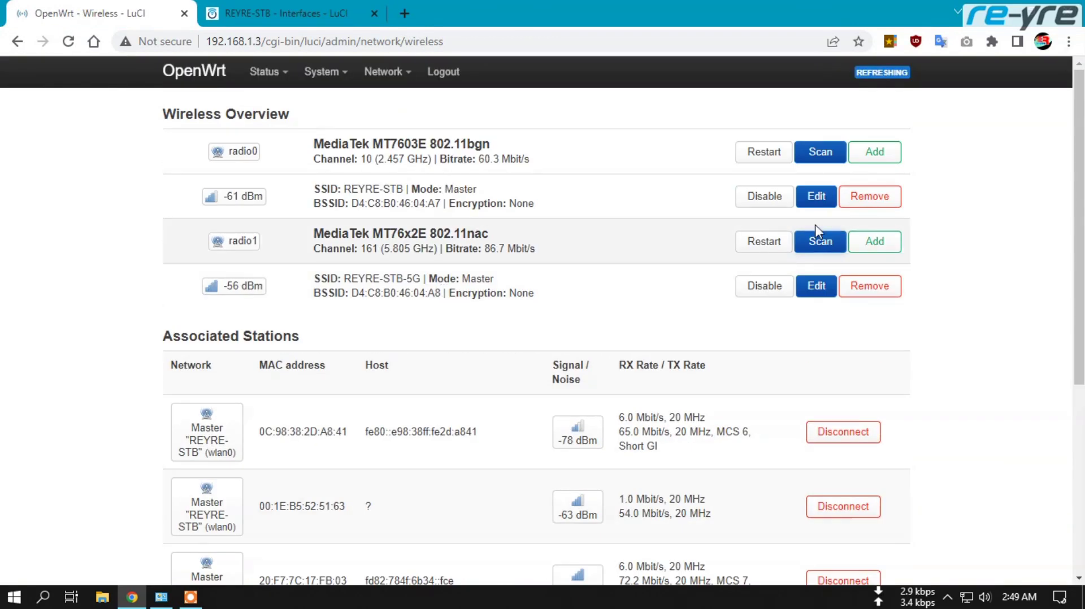
- Check which network is assigned to the REYRE-STB wireless network, dismiss its settings, and view the OpenWrt interface list
click(813, 197)
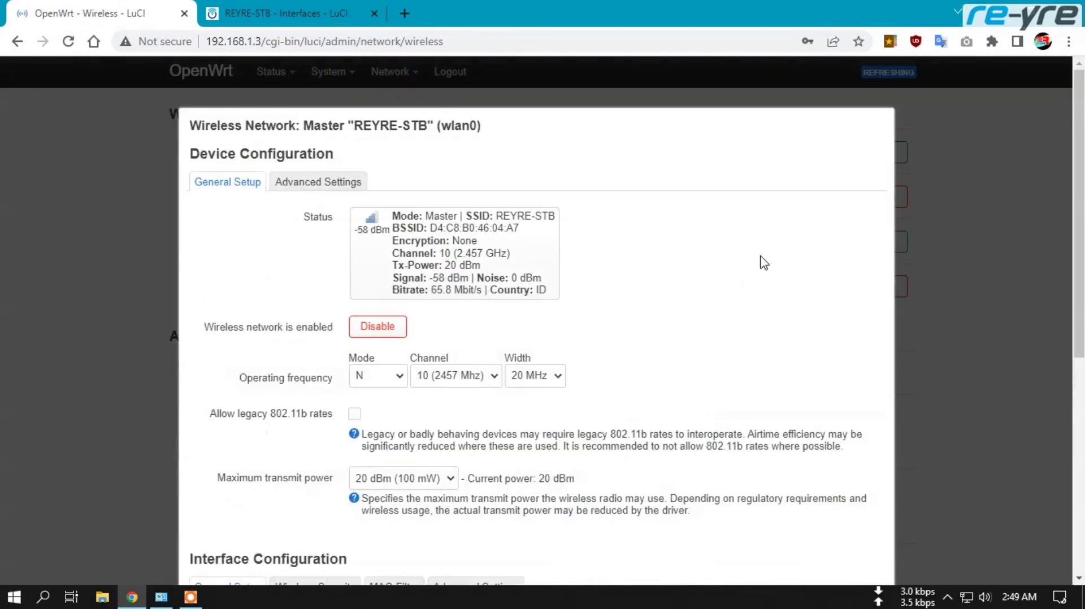
scroll(656, 300, down, 6)
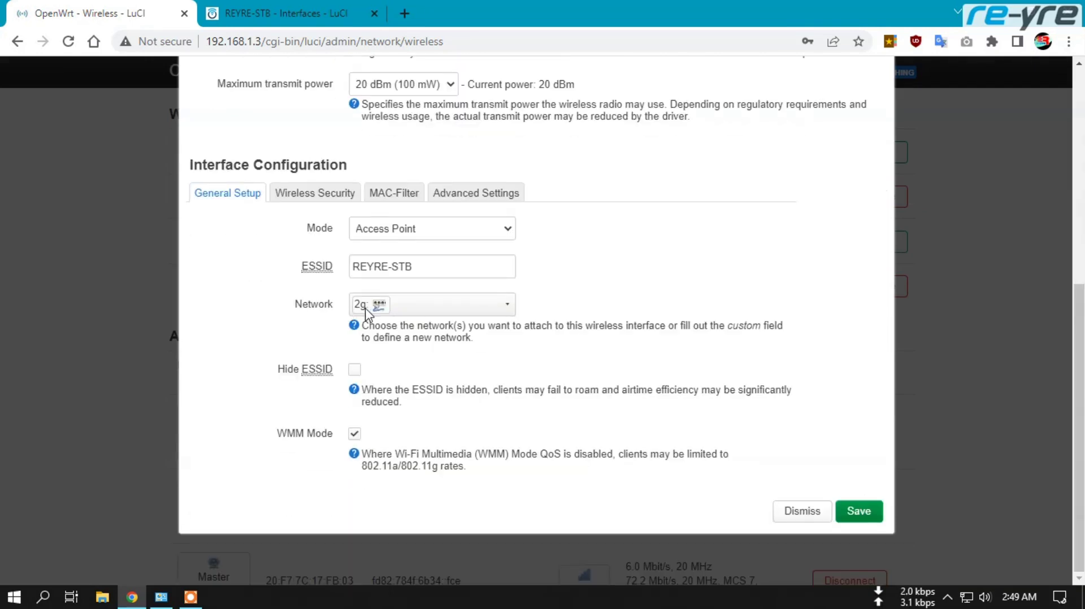
scroll(772, 406, up, 7)
scroll(729, 337, down, 7)
click(801, 513)
mouse_move(389, 76)
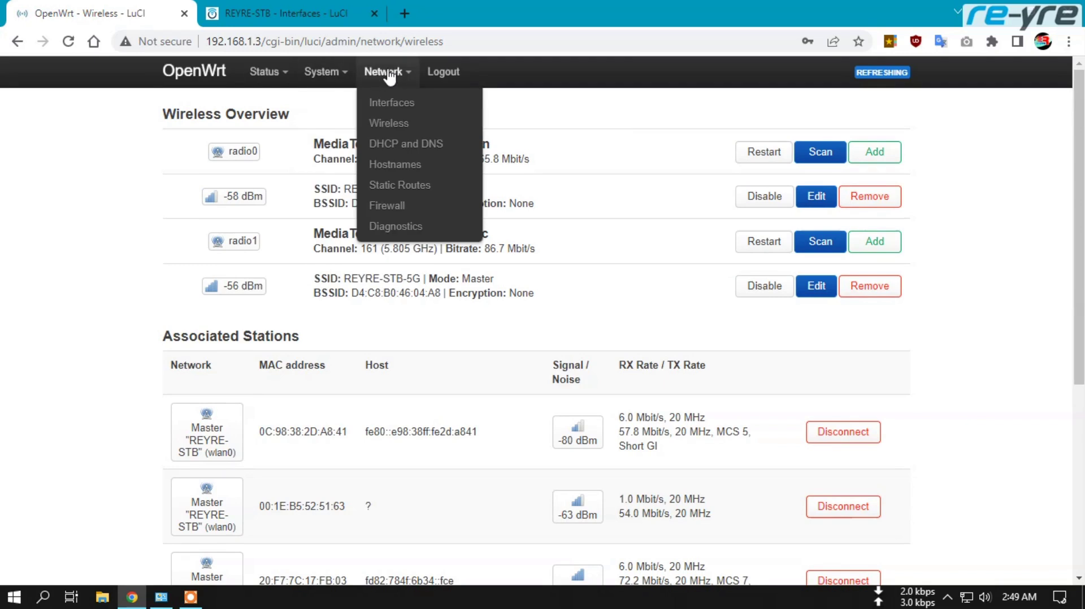
click(395, 103)
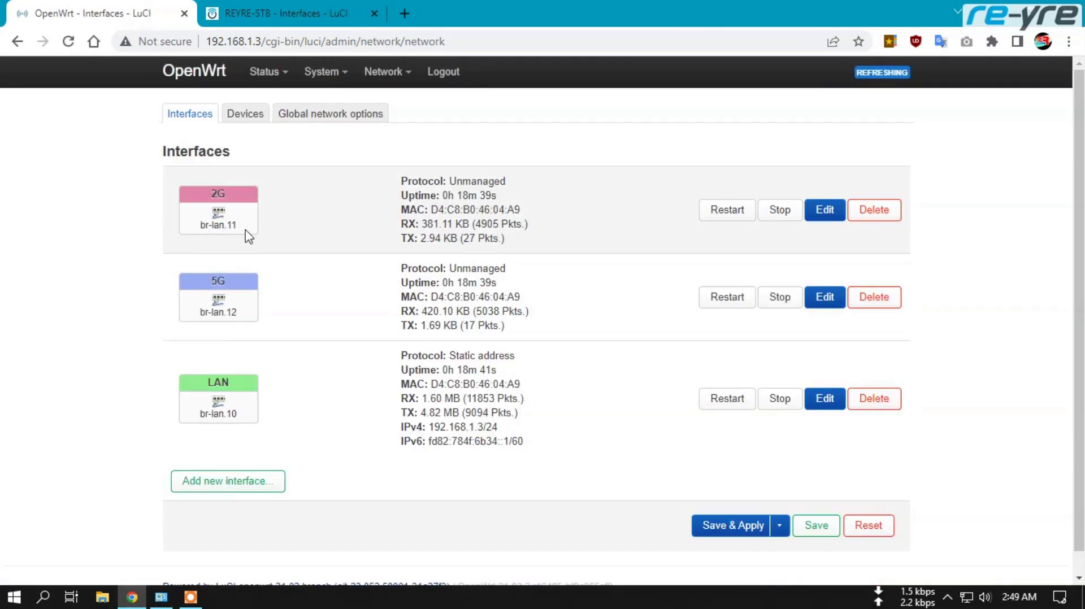
- Remove eth2.11 from the REYRE-STB router's br-lan bridge ports, then save and apply the change
key(ctrl+Tab)
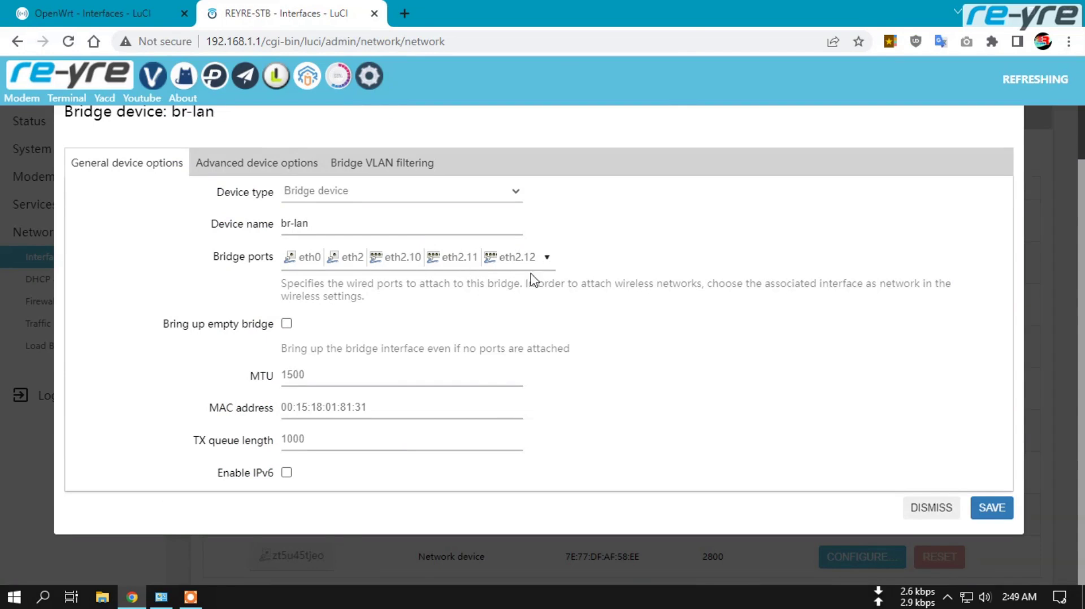
click(546, 257)
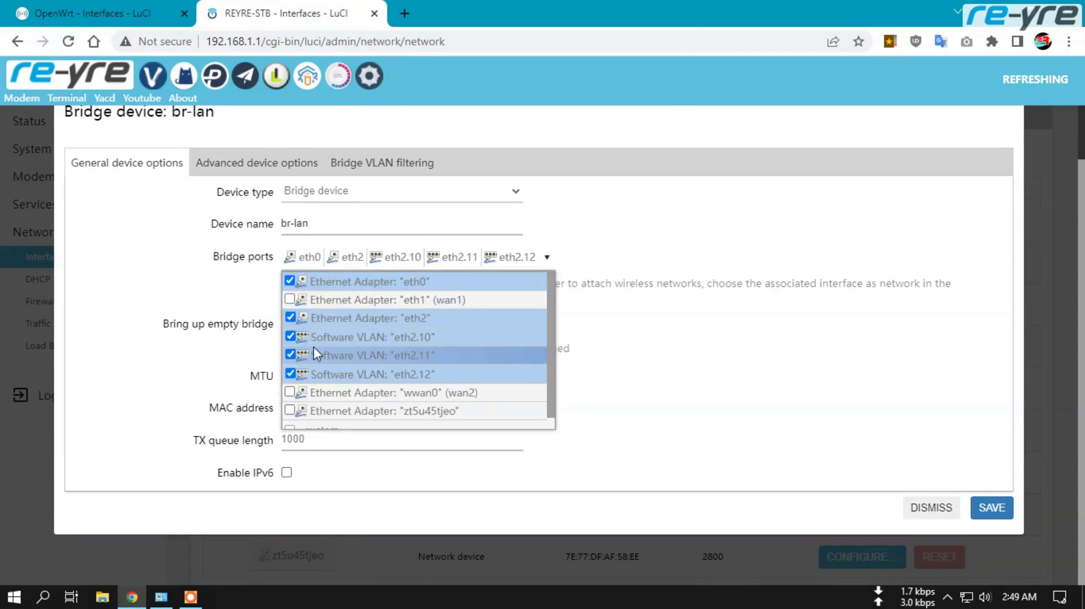
click(290, 355)
drag(414, 415, 505, 254)
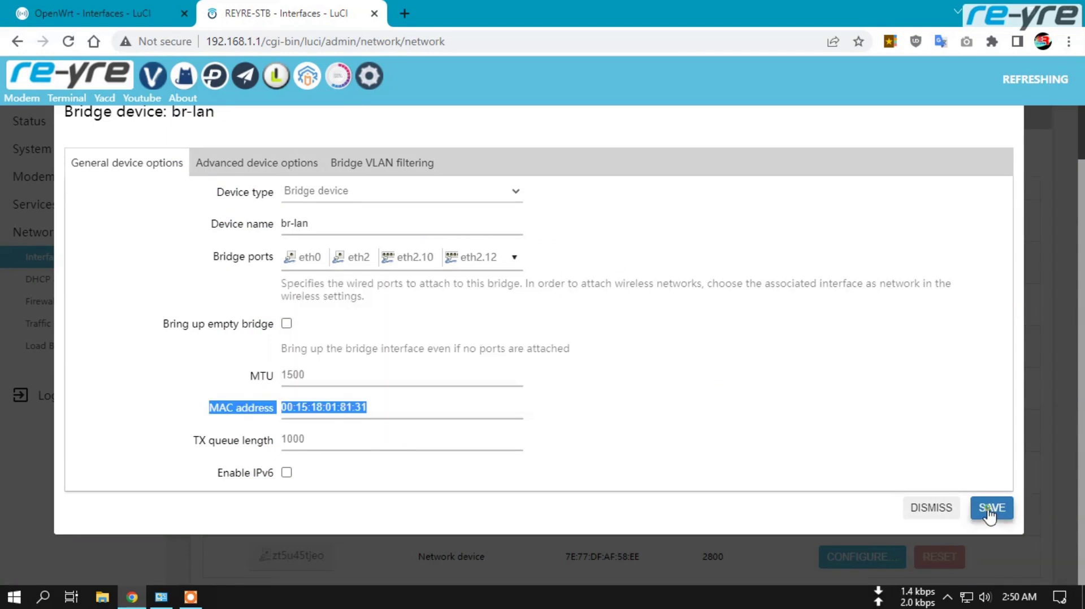
click(992, 507)
scroll(852, 491, down, 2)
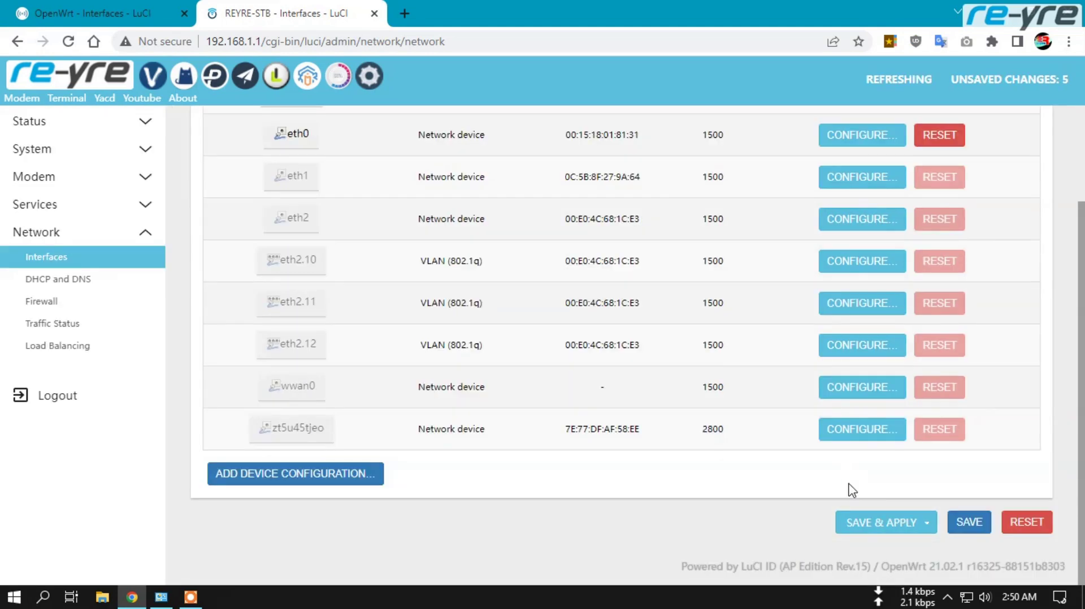
click(866, 524)
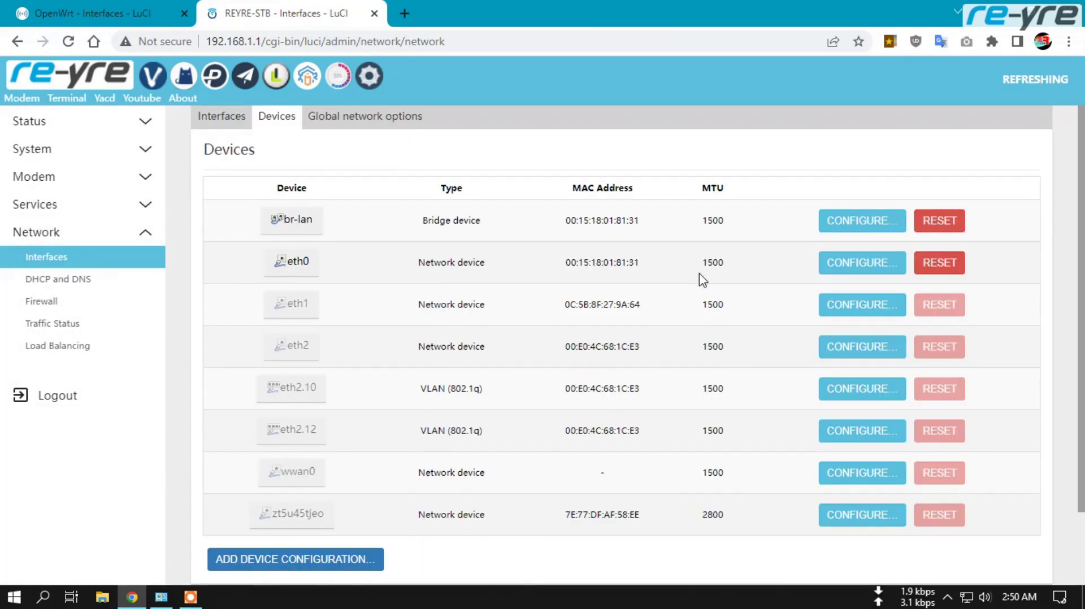
- Check the computer's Wi-Fi connection and try to load the top10vpn.com tools page in a new tab
click(967, 597)
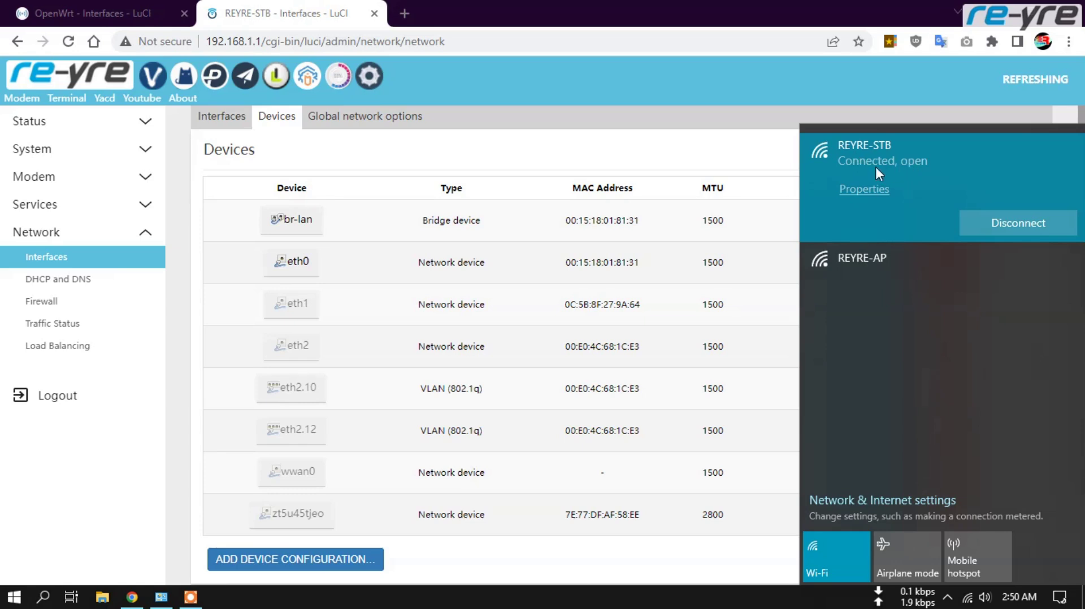
key(Escape)
key(ctrl+t)
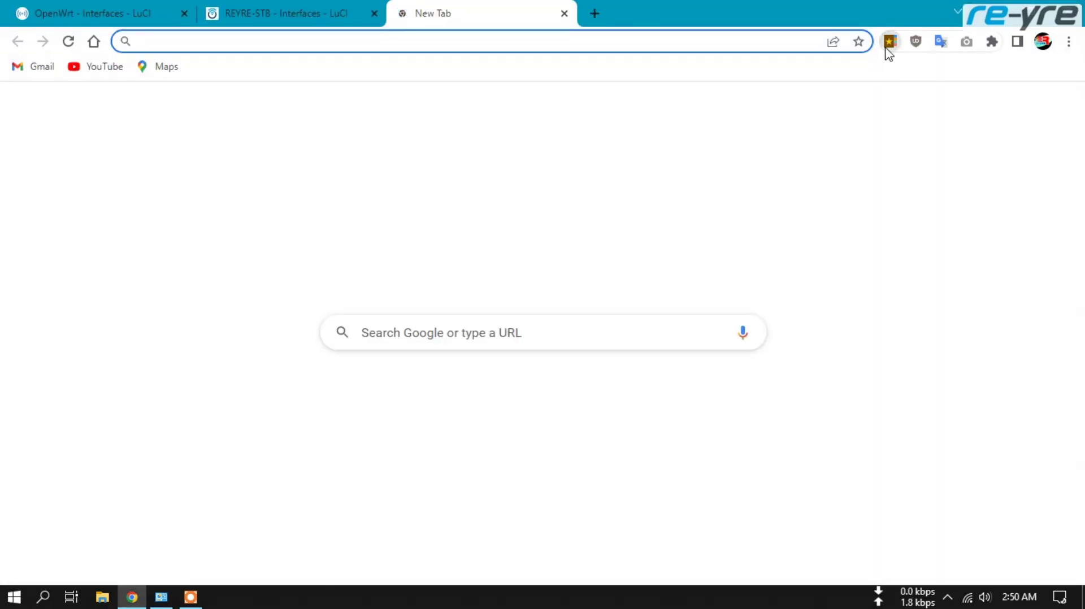
click(890, 41)
click(763, 149)
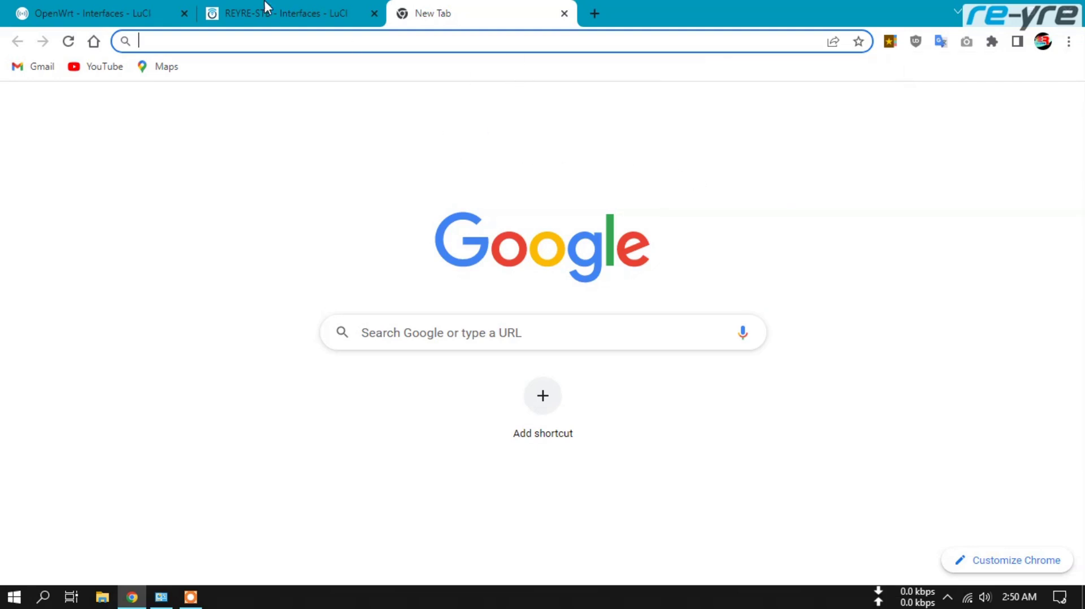
click(300, 9)
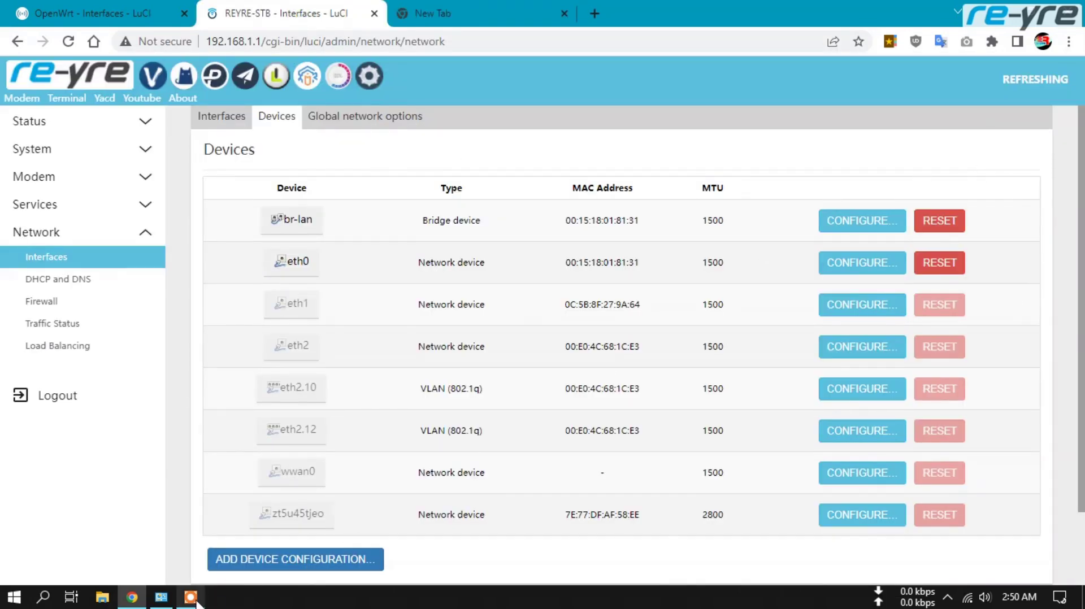
- Disconnect the computer from the REYRE-STB Wi-Fi network and try to reconnect to it
click(967, 597)
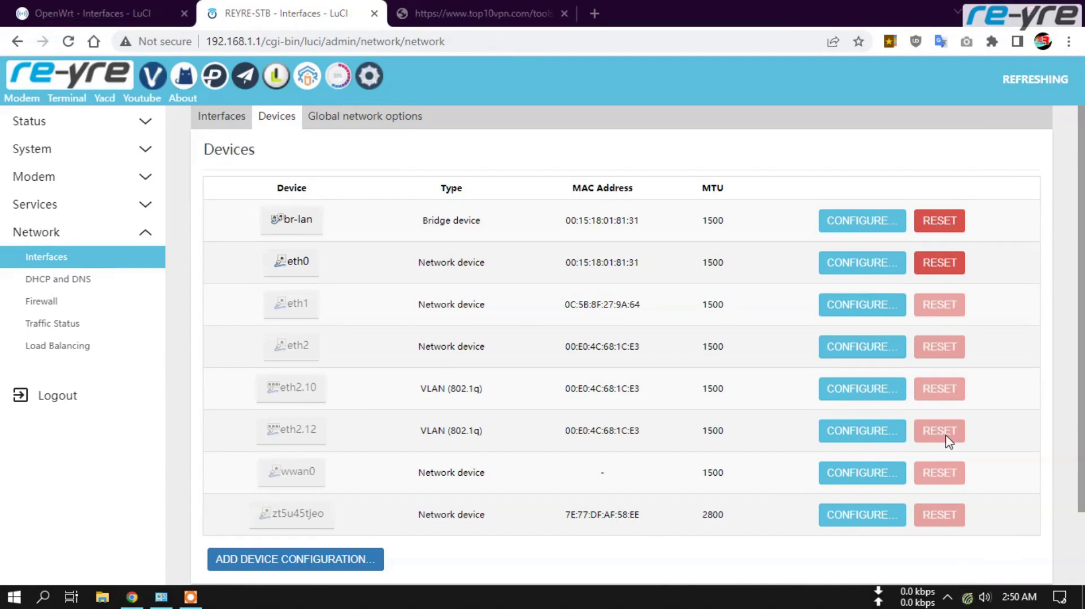
click(1025, 223)
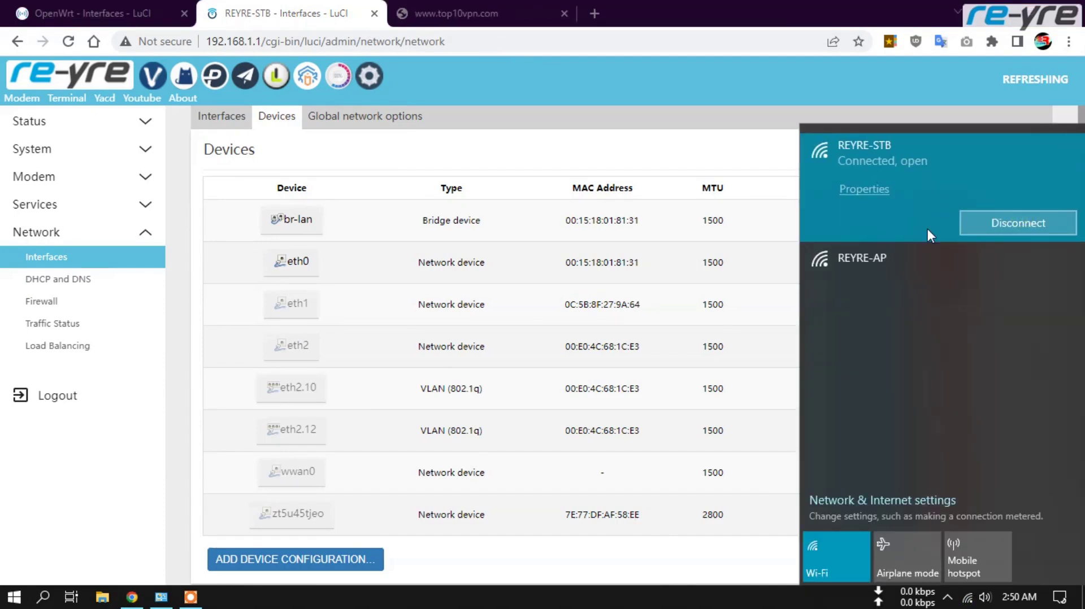
click(1020, 263)
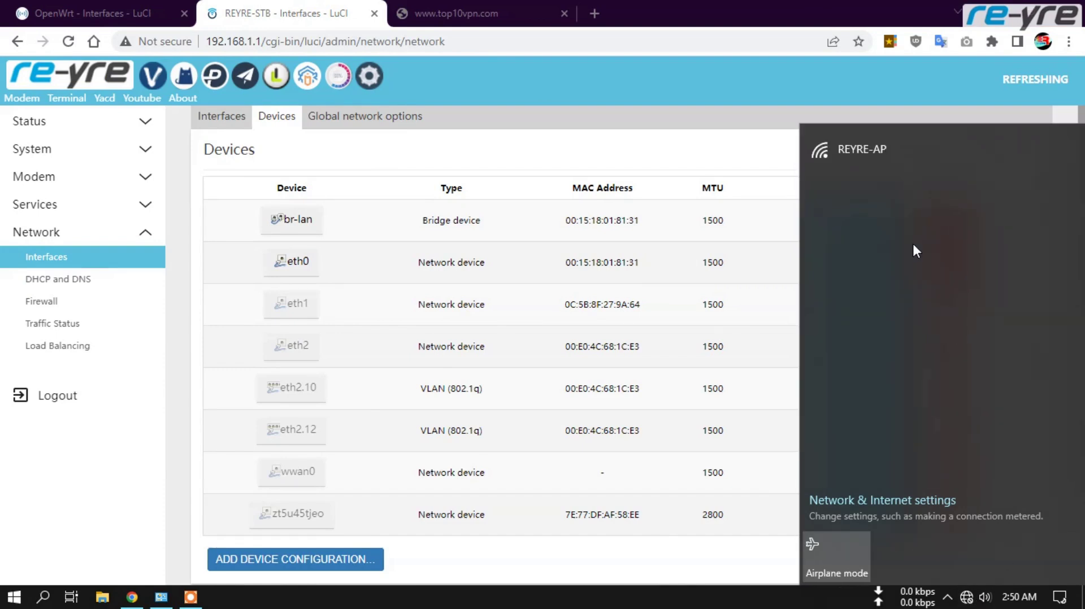
click(928, 192)
click(1026, 298)
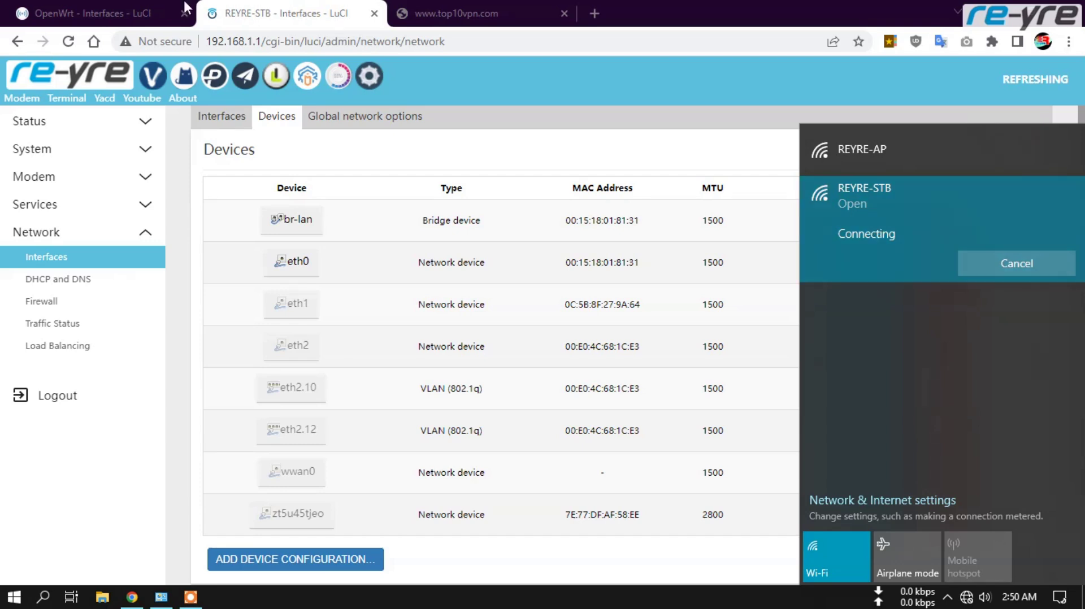
click(553, 149)
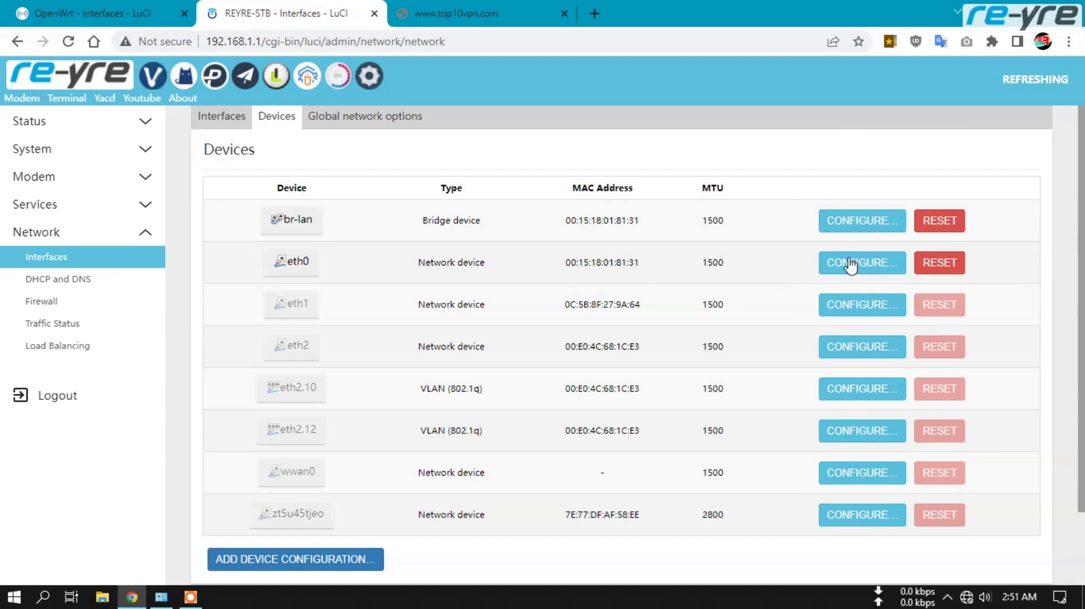
- Add eth2.11 as a custom bridge port of br-lan on the REYRE-STB router, then save and apply the change
click(862, 221)
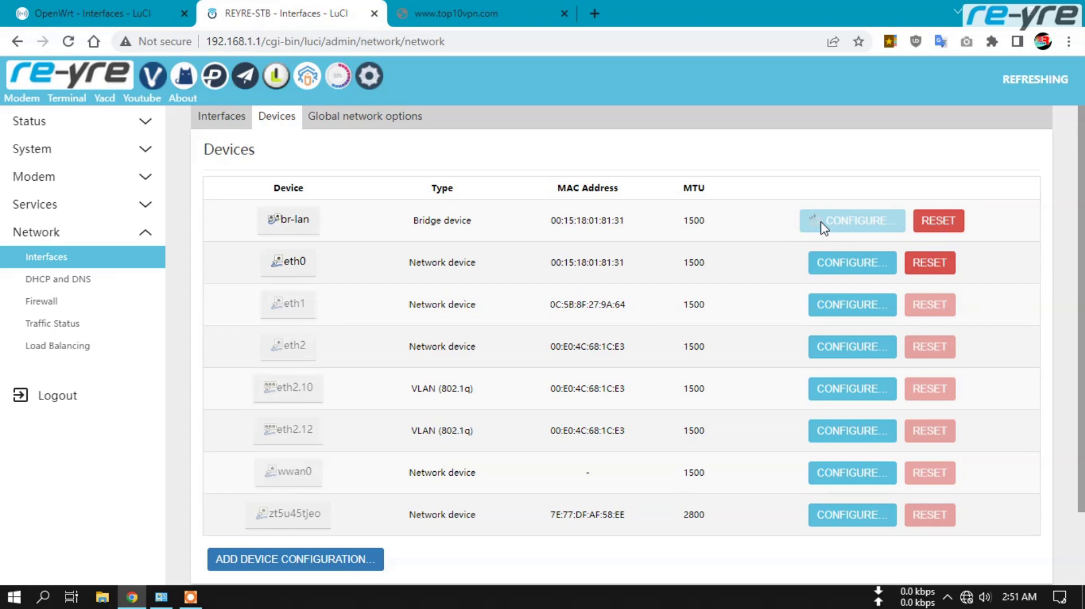
click(969, 592)
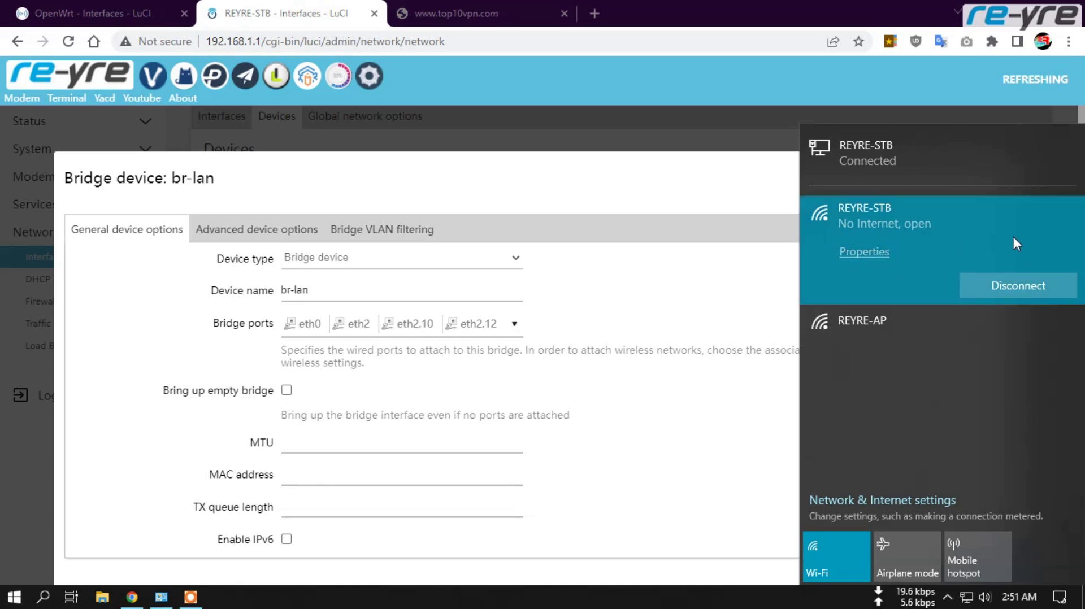
click(582, 201)
click(515, 324)
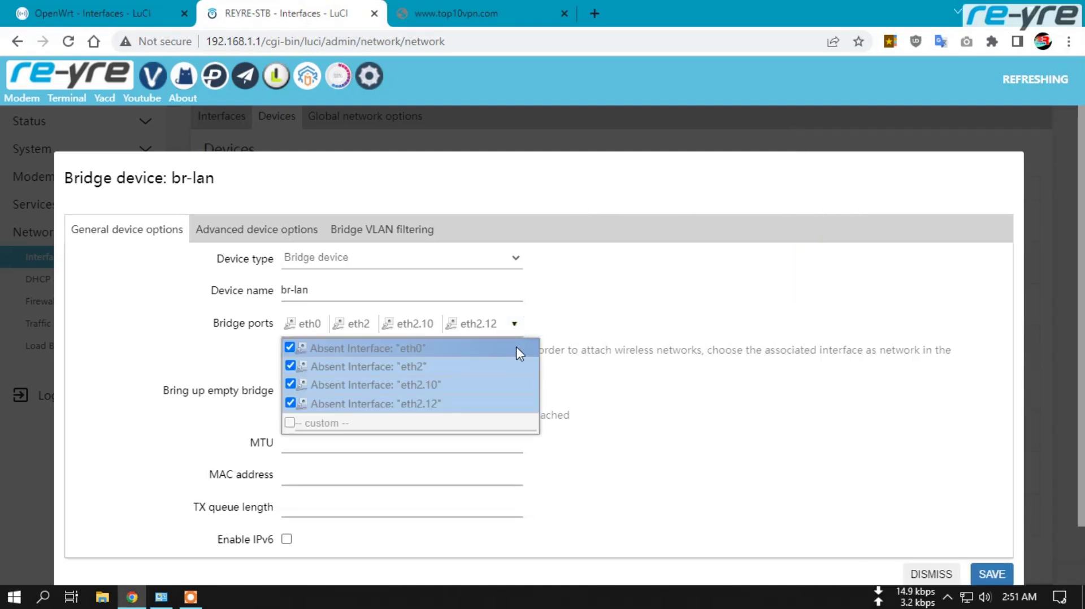
click(338, 424)
text(eth2.11)
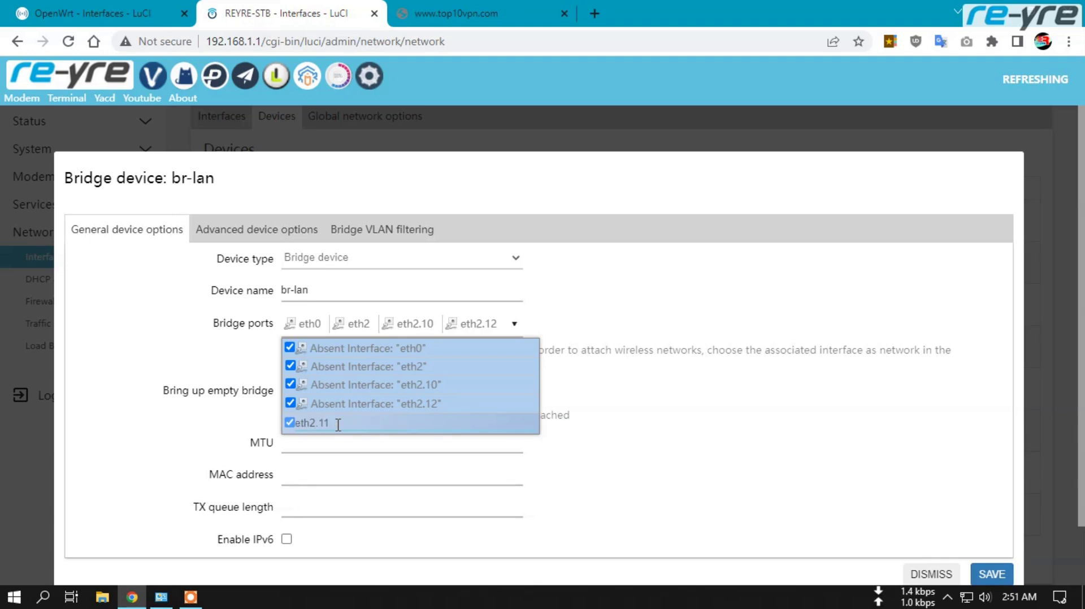
key(Return)
scroll(904, 486, down, 1)
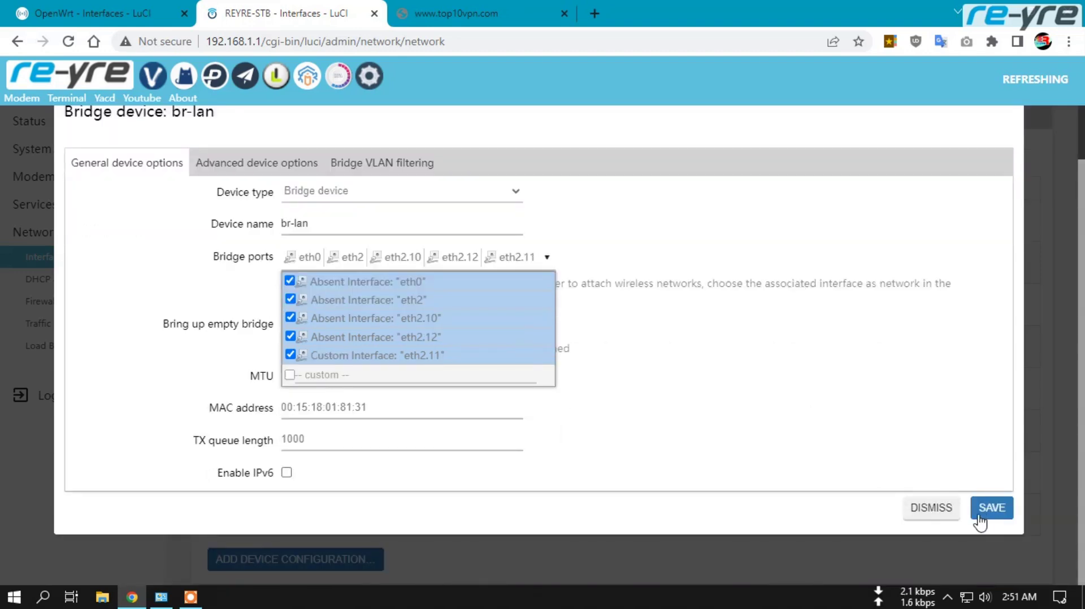
click(992, 512)
scroll(910, 475, down, 1)
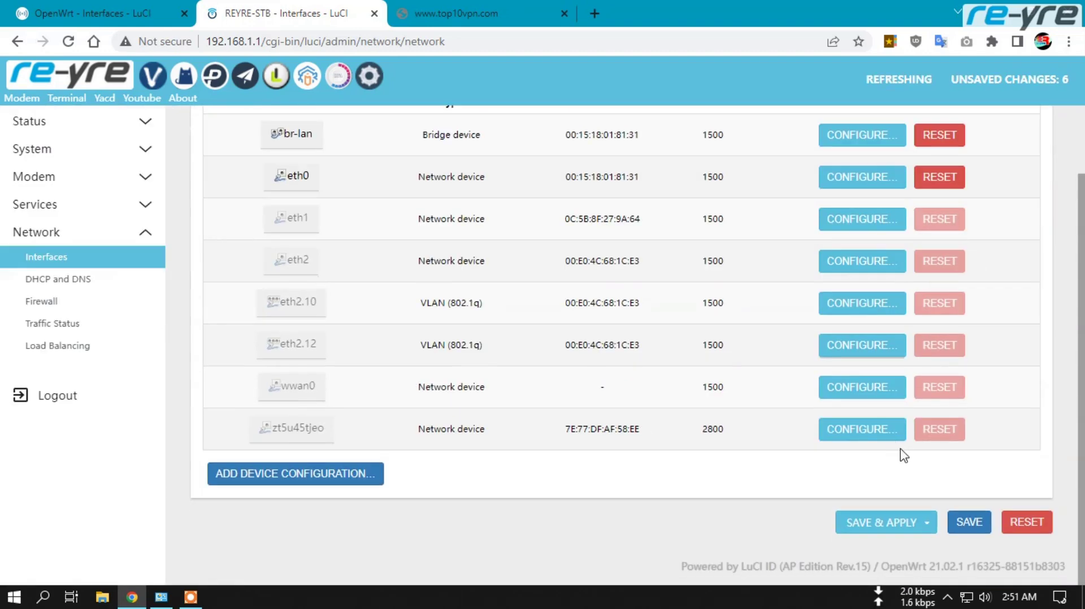
click(880, 521)
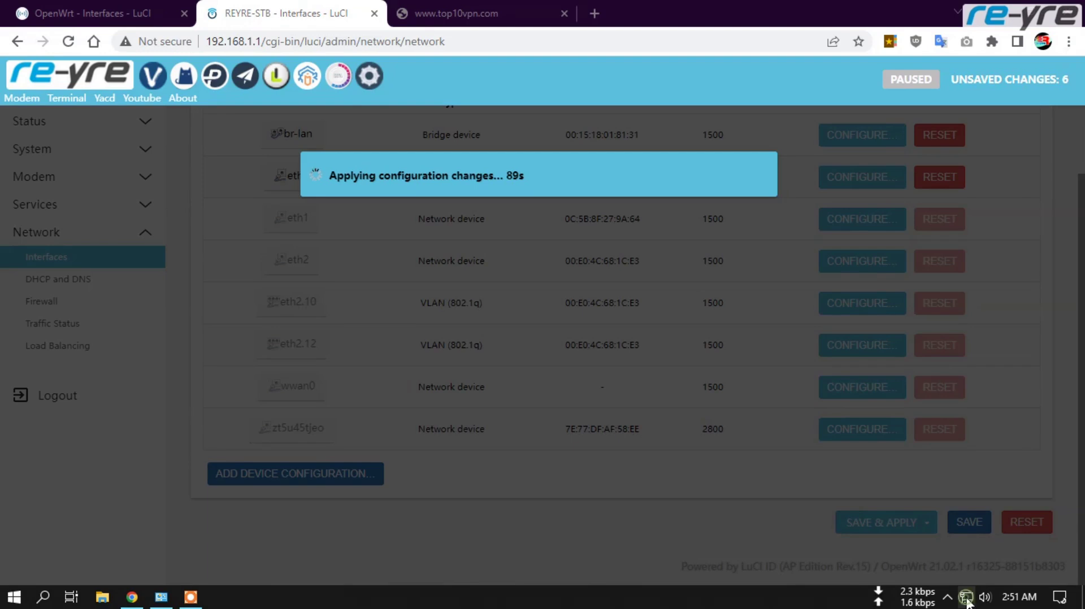
- Check the computer's wired and Wi-Fi connections to REYRE-STB and the LAN interface's VLAN on the OpenWrt access point
click(967, 600)
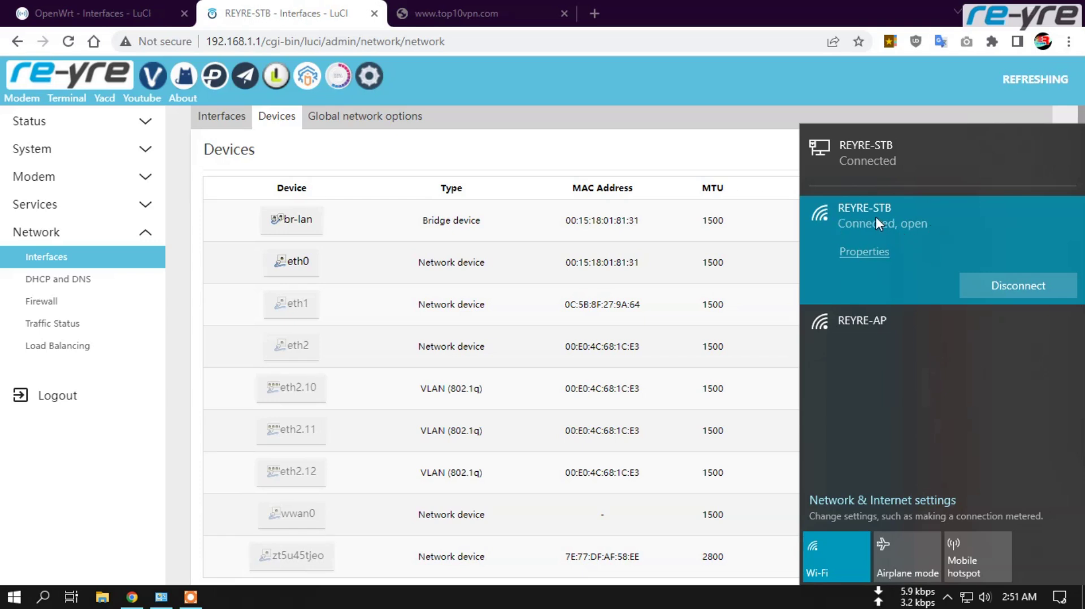
click(1008, 294)
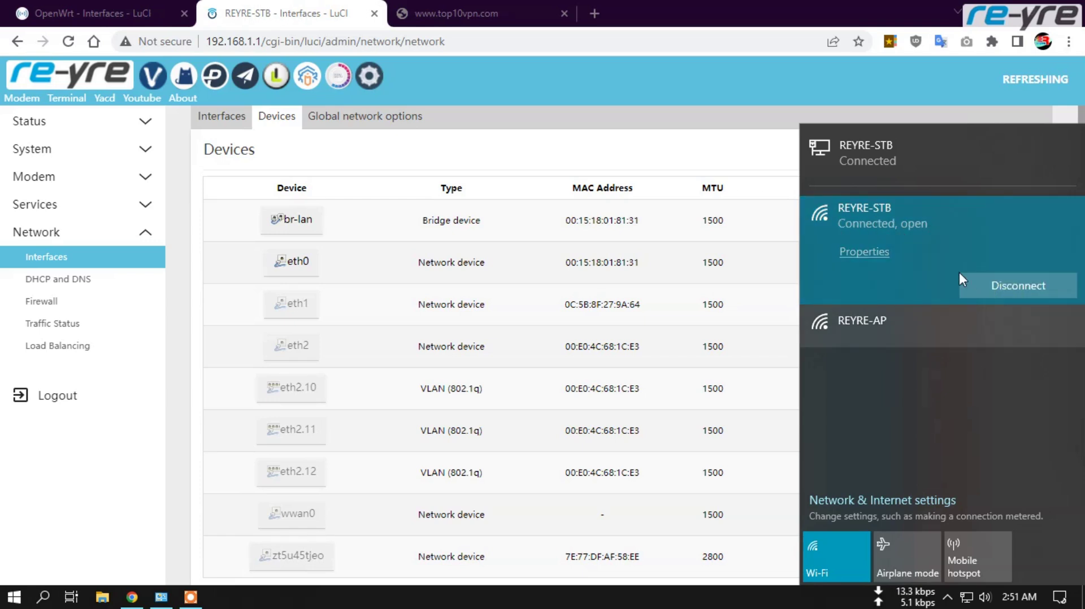
click(1023, 321)
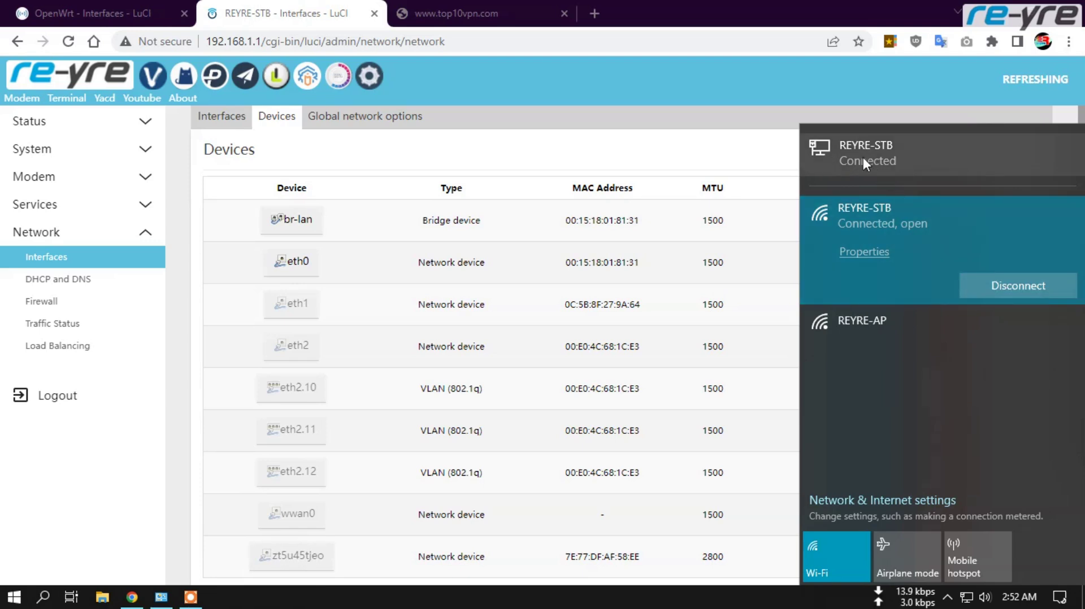
click(67, 9)
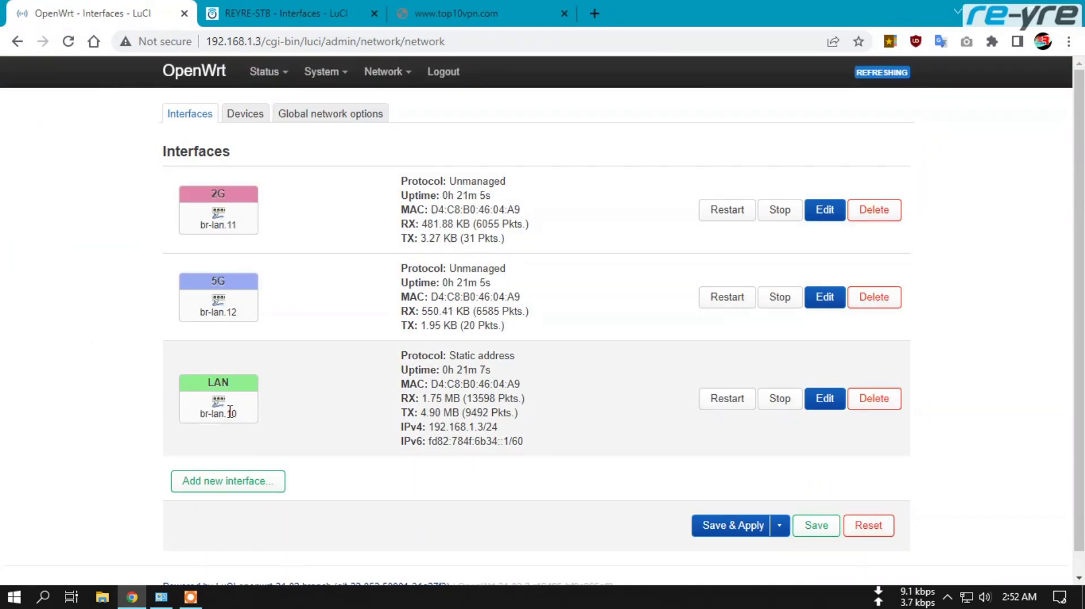
click(303, 6)
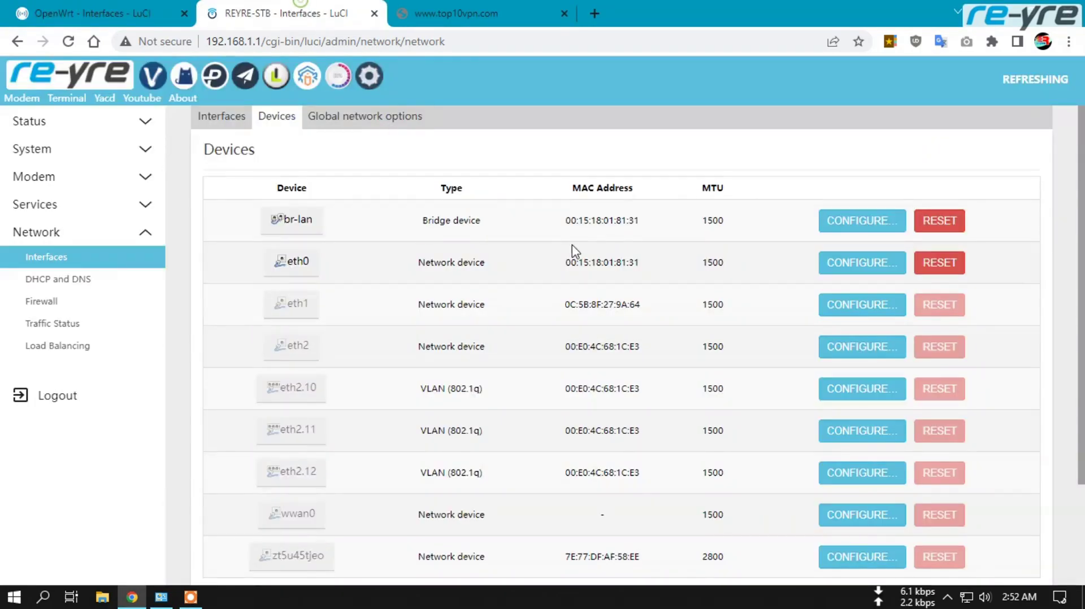
- Remove eth2.10 from the REYRE-STB router's br-lan bridge ports, save and apply, and check the computer's wired connection
click(864, 224)
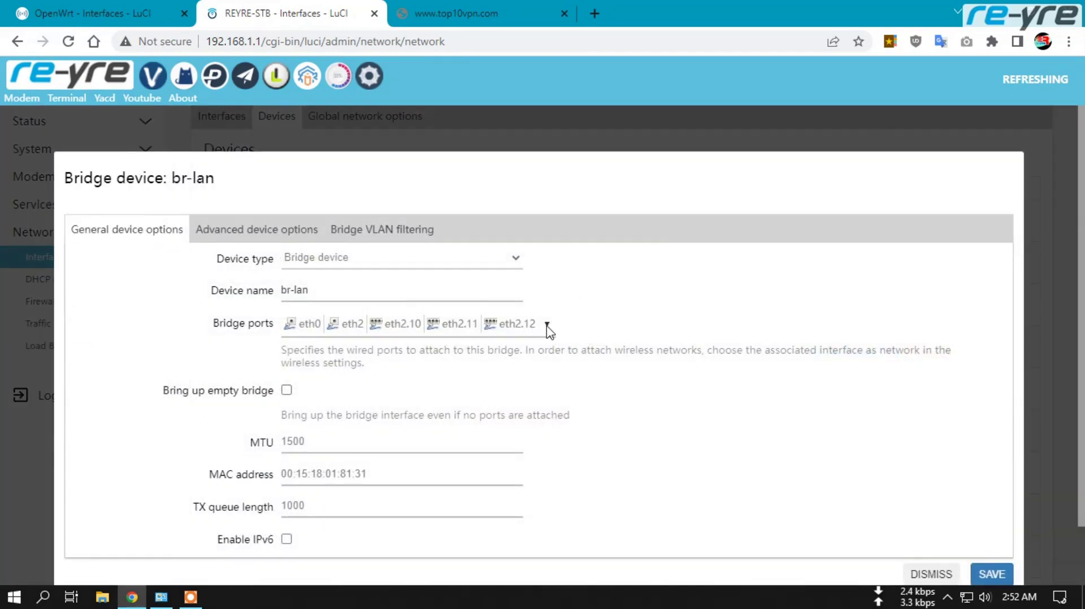
click(525, 333)
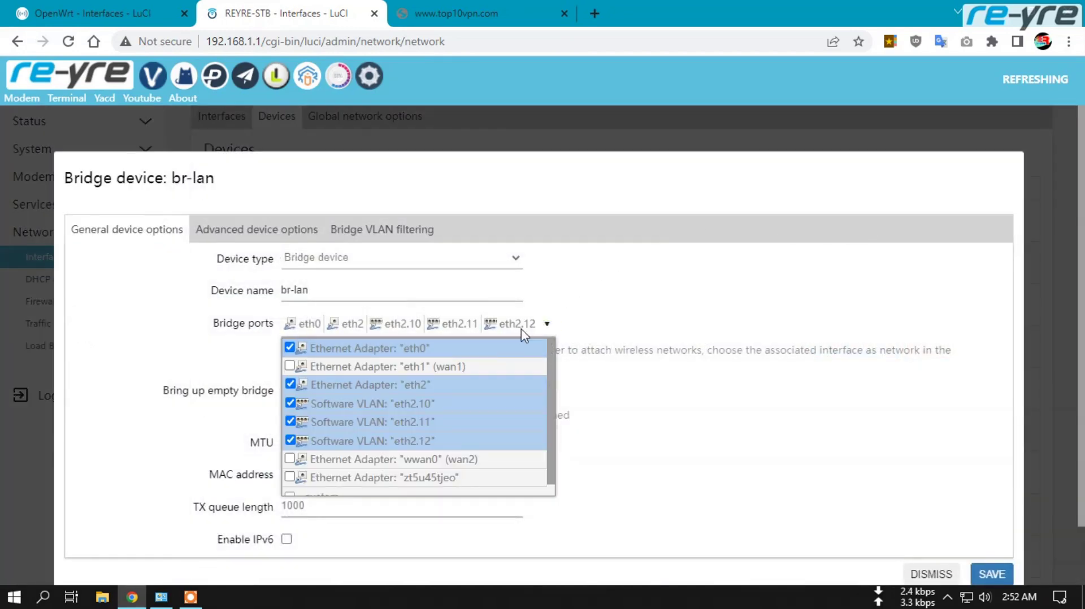
click(290, 404)
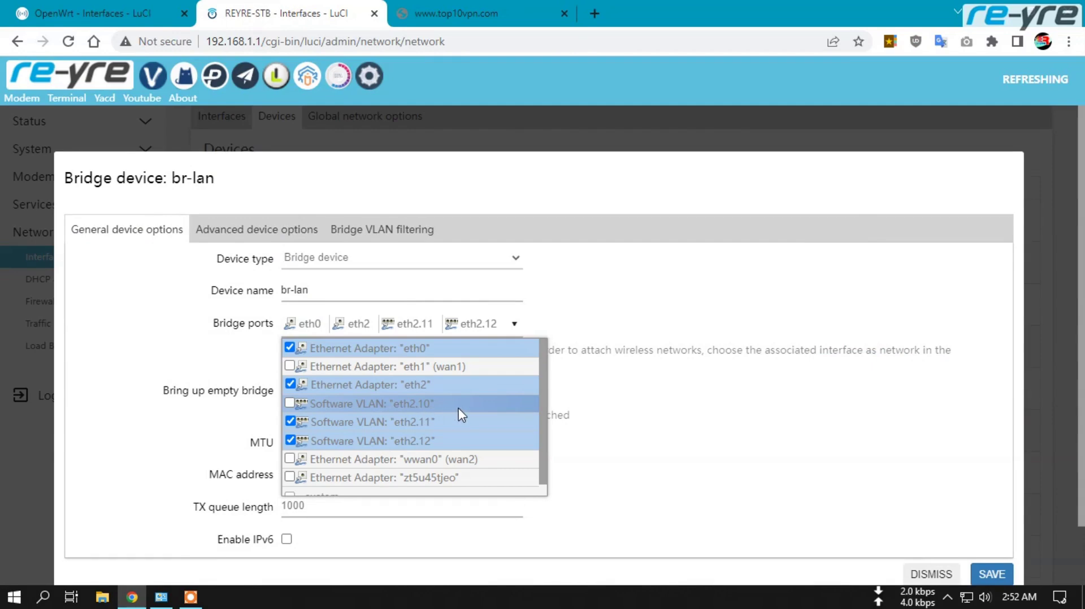
click(681, 391)
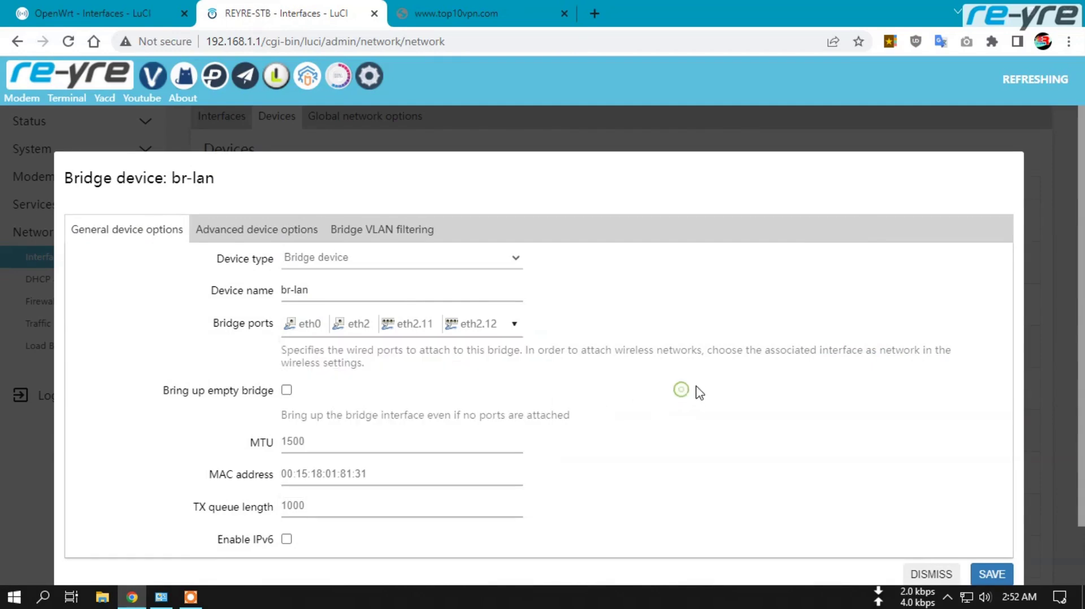
click(989, 572)
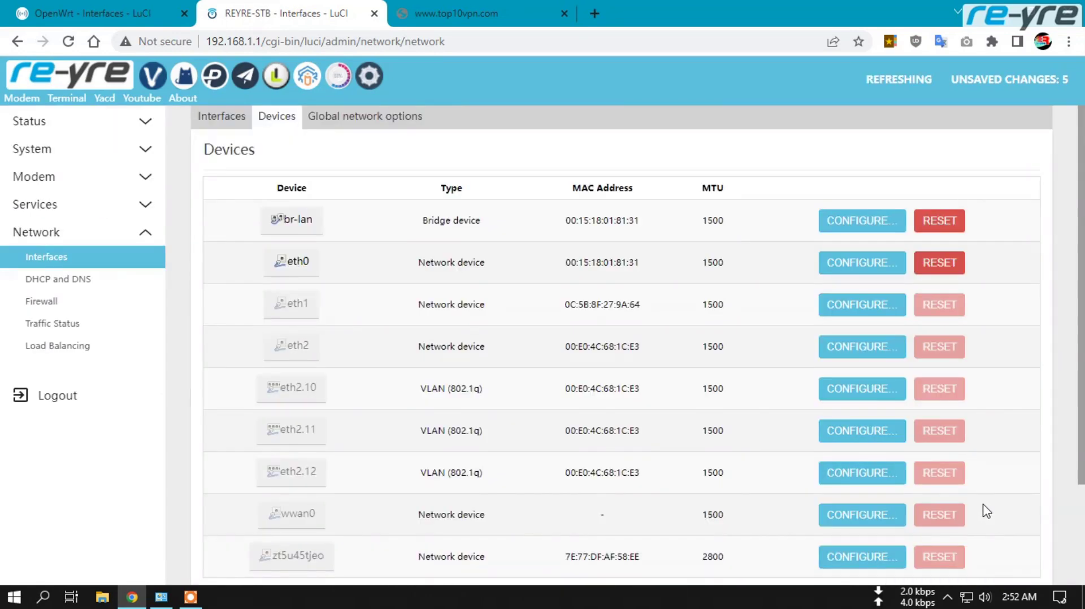
scroll(971, 514, down, 2)
click(863, 523)
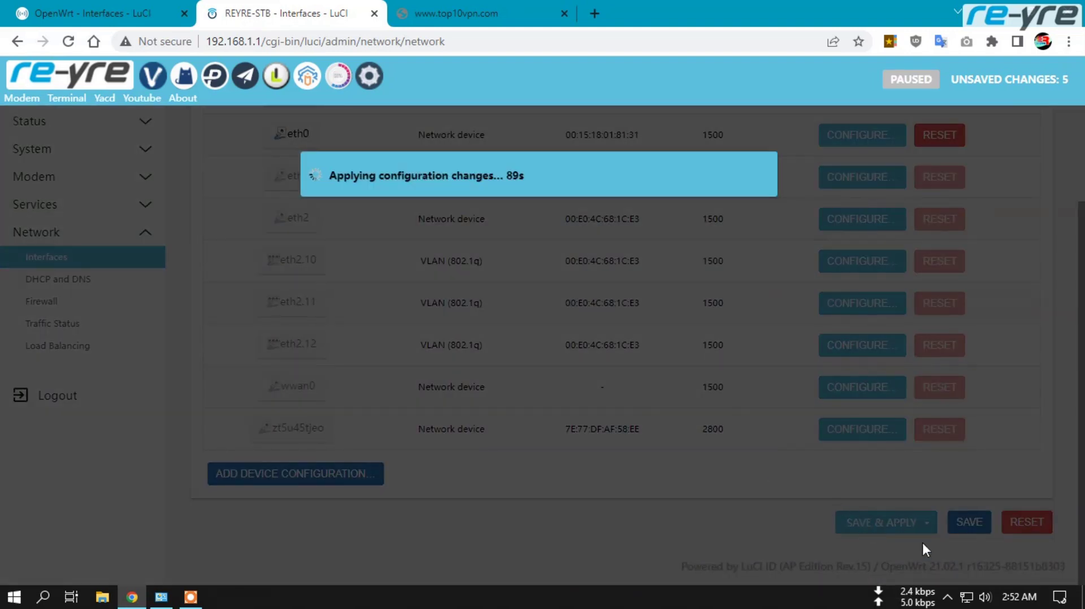
click(967, 598)
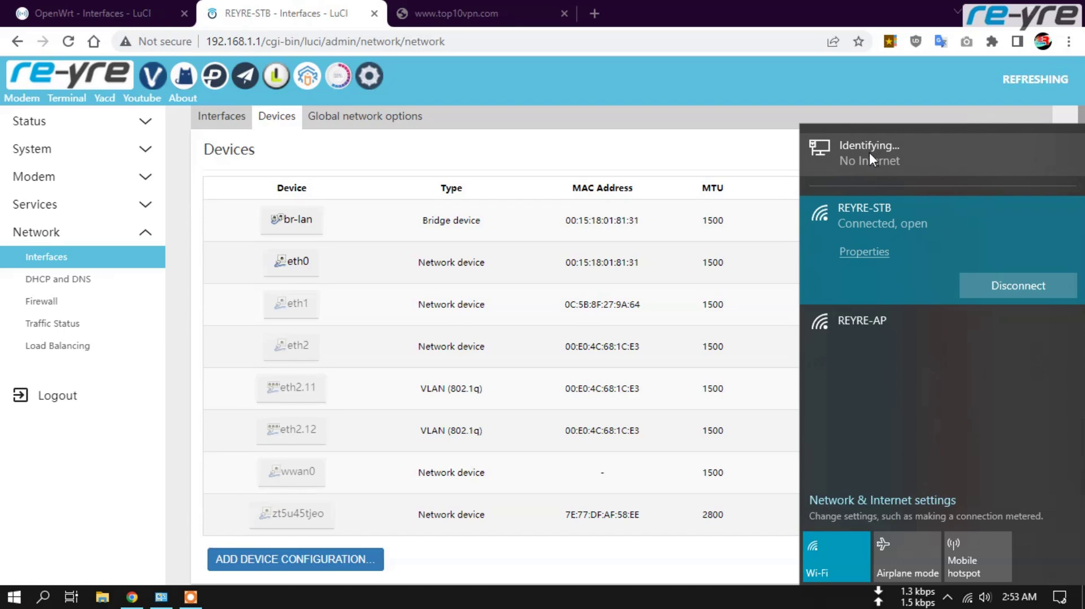
click(556, 156)
- Add eth2.10 as a custom bridge port of br-lan on the REYRE-STB router, and save and apply the change
click(851, 221)
click(516, 323)
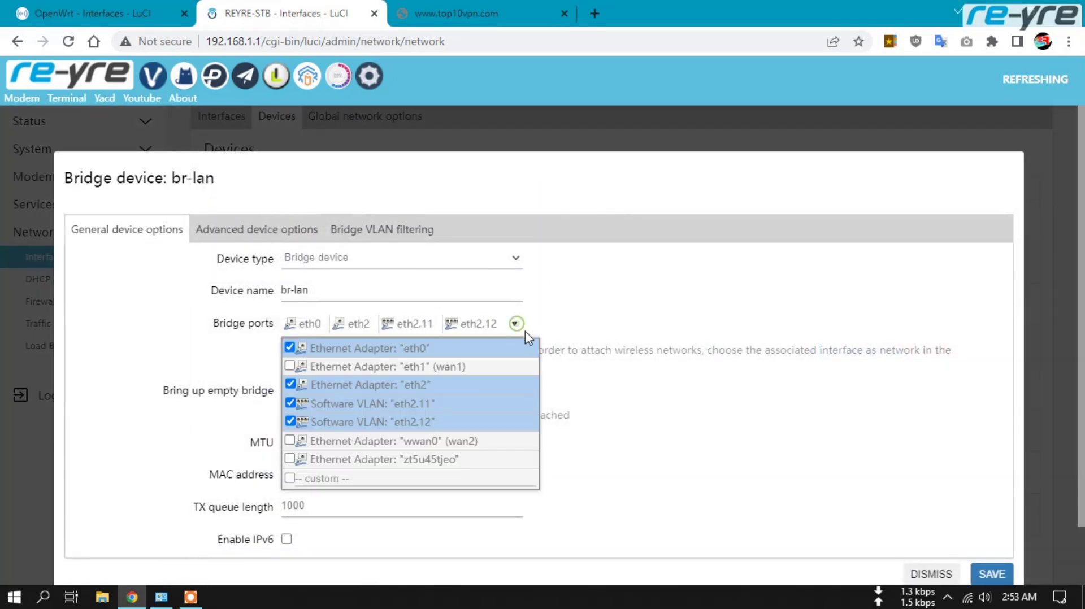
click(377, 477)
text(eth2.)
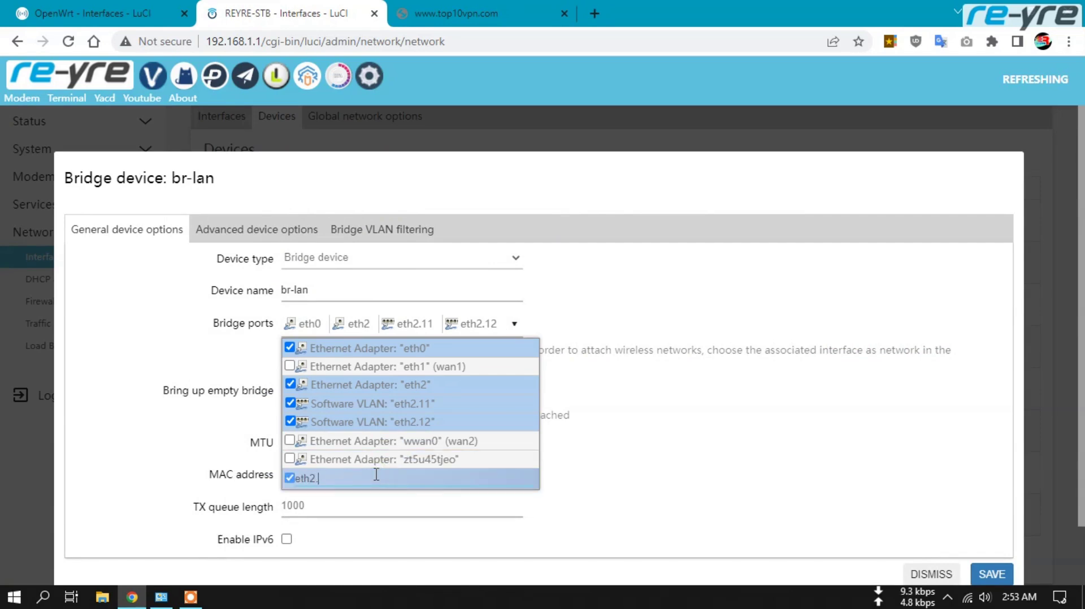
text(10)
key(Return)
click(989, 574)
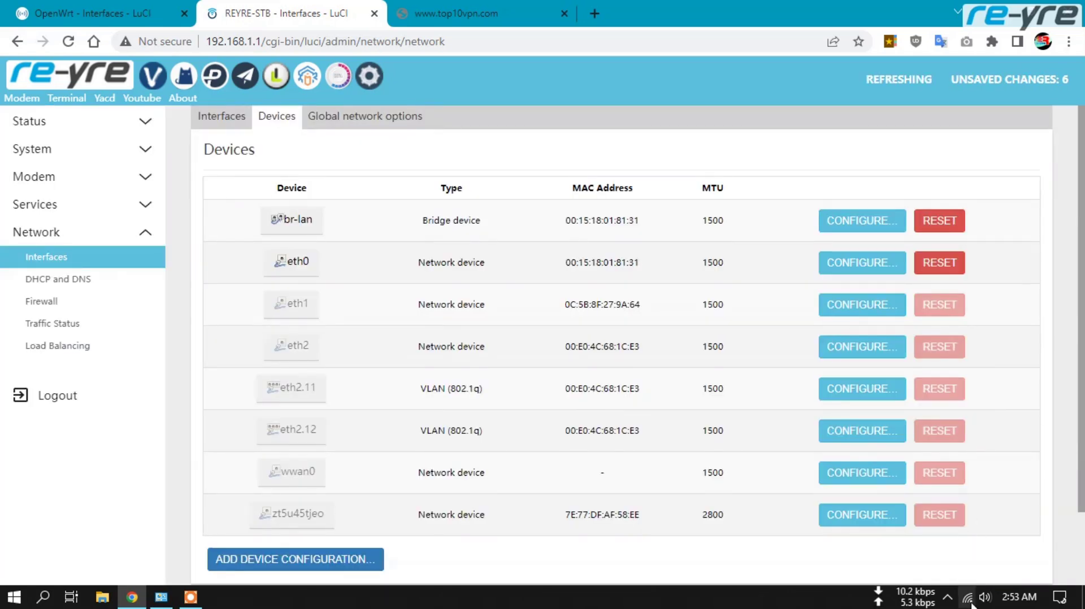
scroll(846, 531, down, 2)
click(859, 522)
- Check the computer's wired connection and review the REYRE-STB device list and the OpenWrt access point's interfaces
click(968, 598)
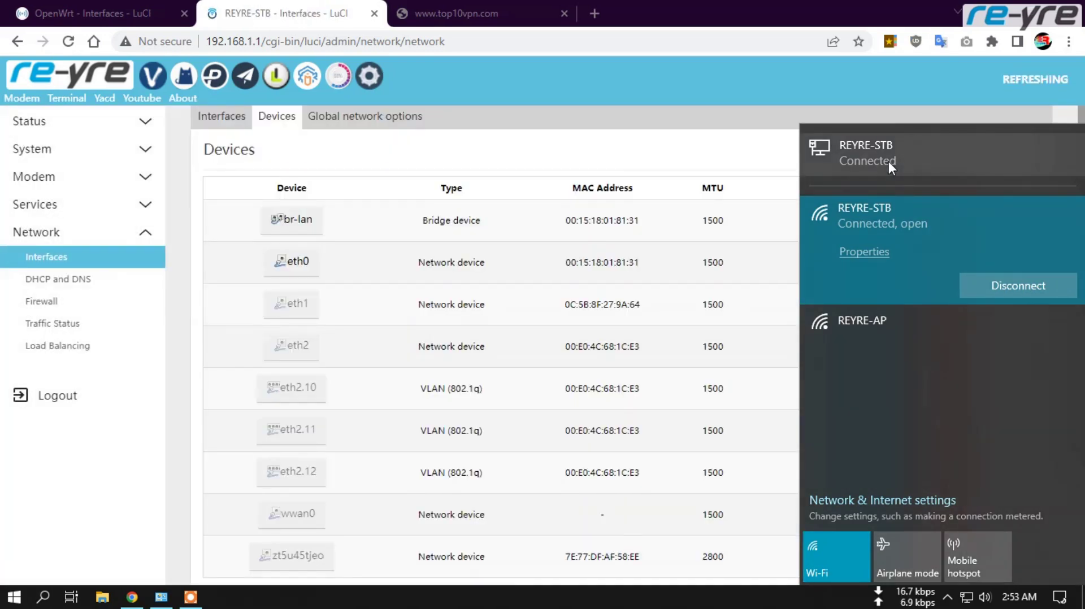
click(625, 153)
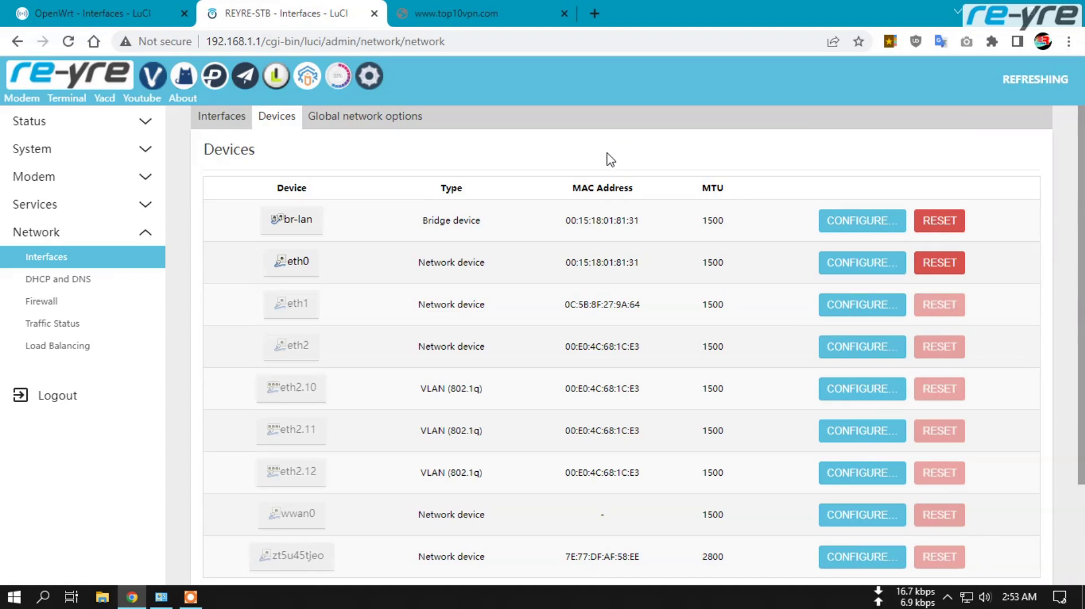
scroll(590, 249, down, 3)
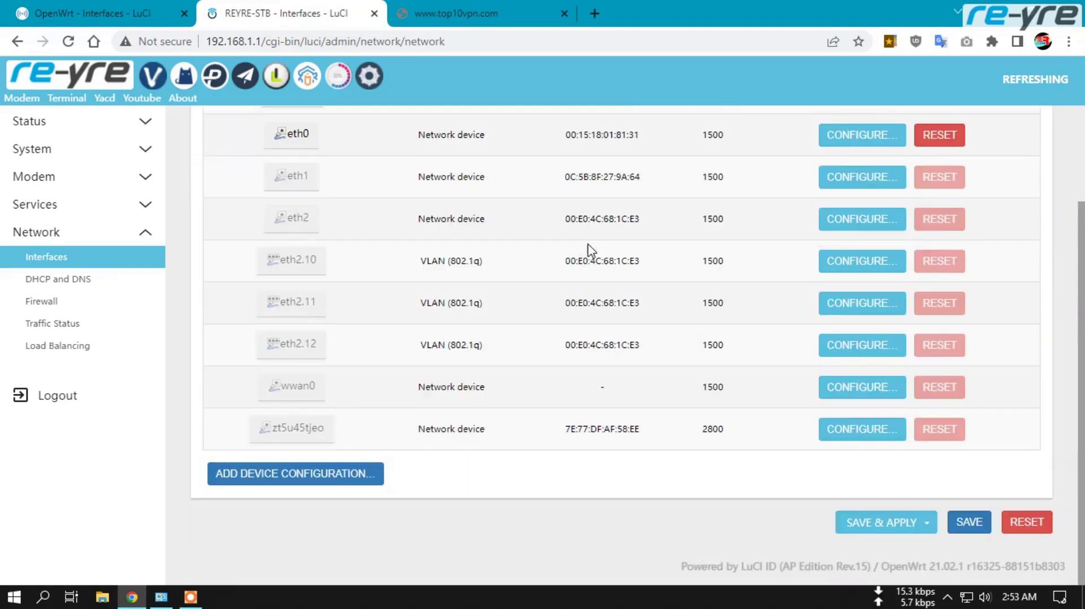
scroll(616, 272, up, 3)
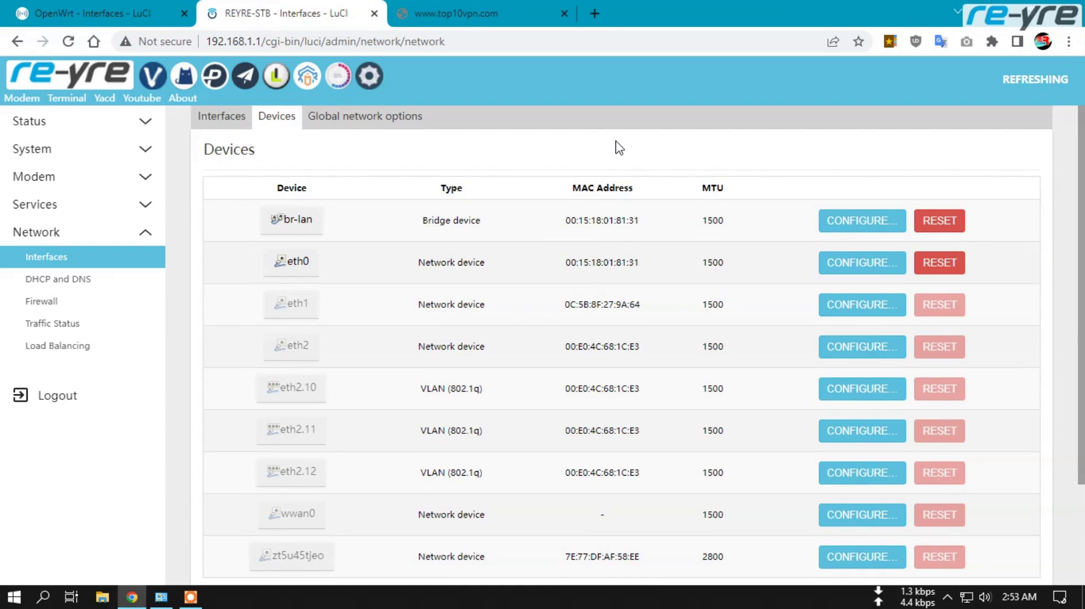
click(90, 11)
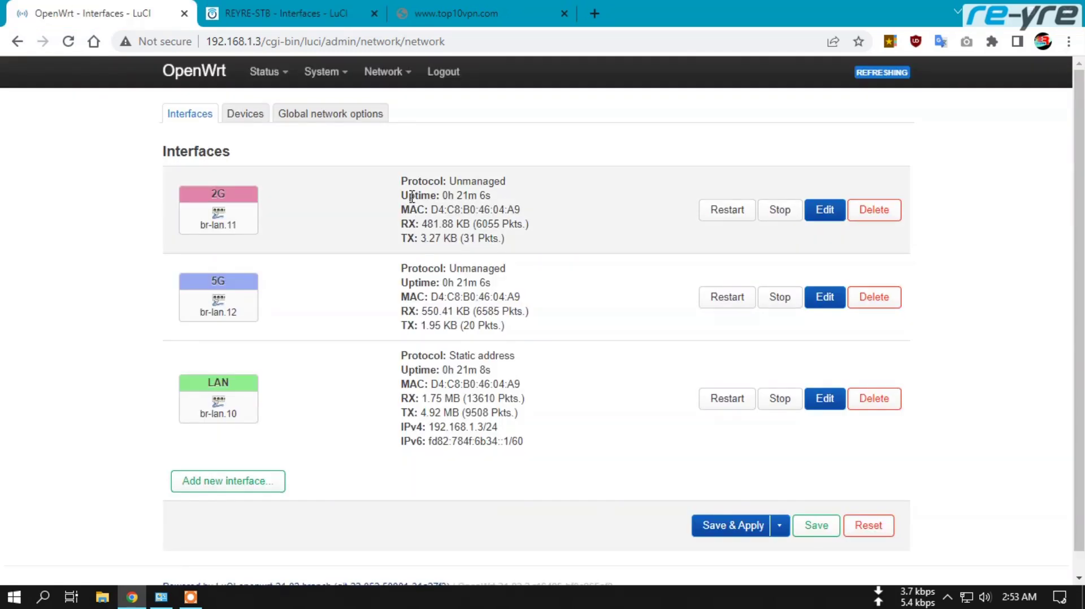
scroll(516, 373, down, 1)
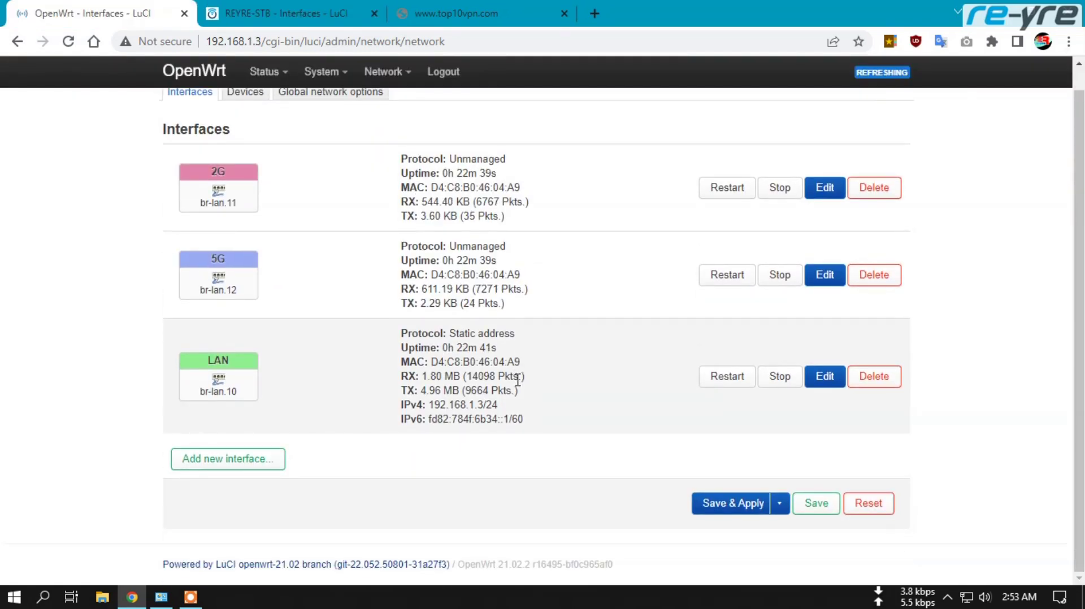
scroll(278, 138, up, 1)
- Examine the OpenWrt access point's status overview, including the stations associated with its wireless networks
mouse_move(277, 80)
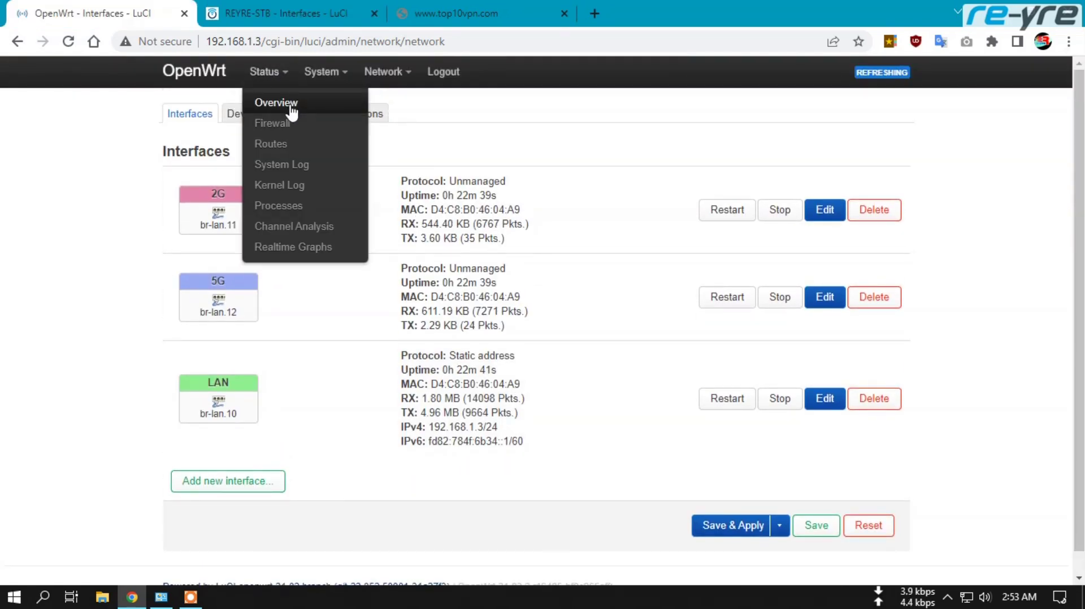
click(291, 103)
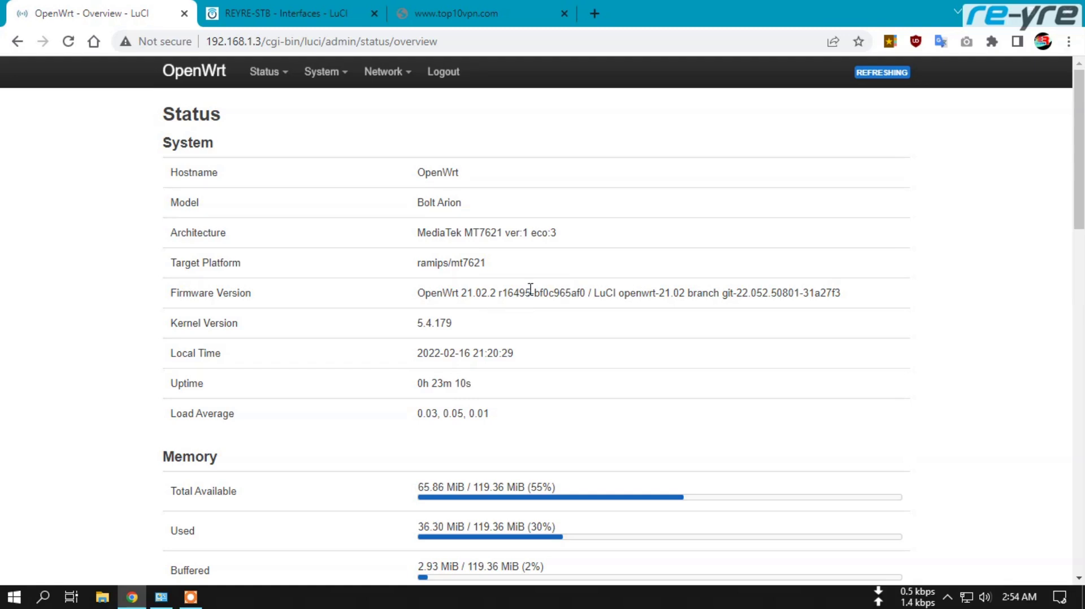
scroll(601, 257, down, 15)
scroll(602, 271, up, 15)
scroll(668, 241, down, 15)
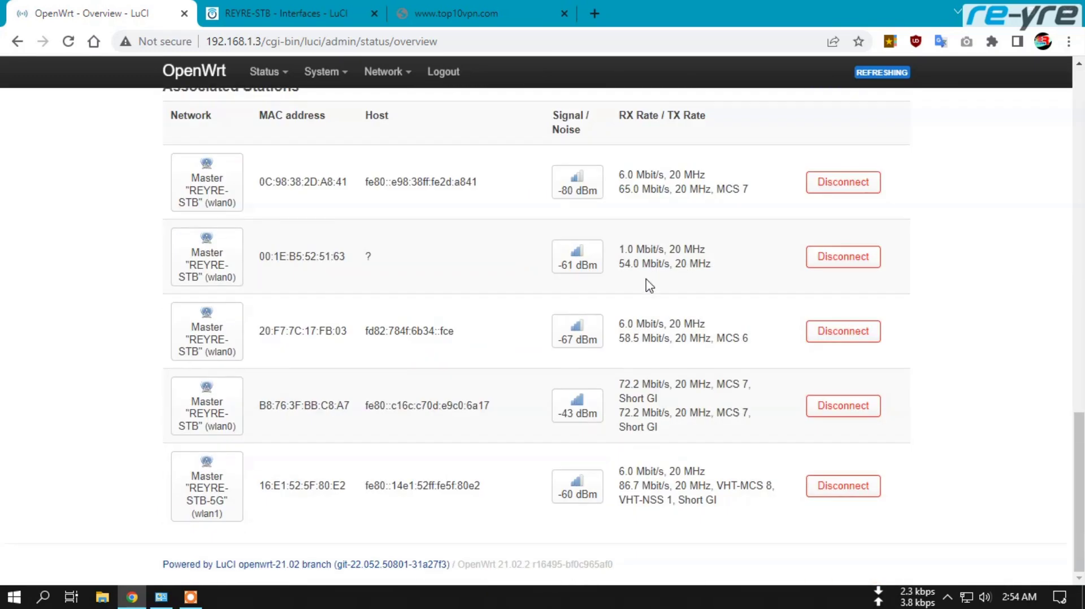
scroll(644, 285, up, 7)
scroll(600, 334, down, 5)
scroll(603, 337, up, 15)
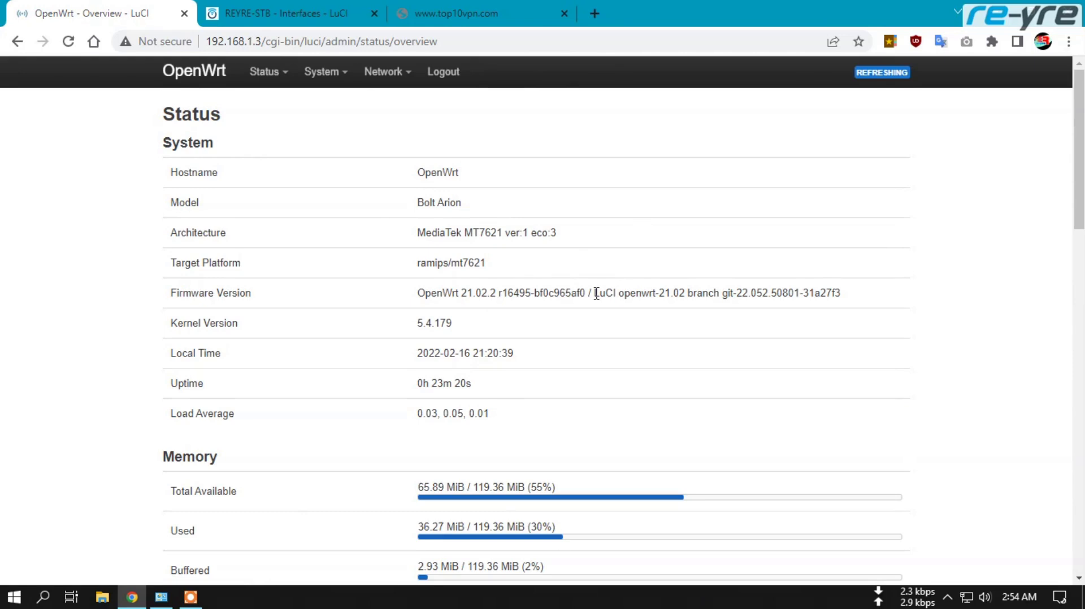
mouse_move(417, 86)
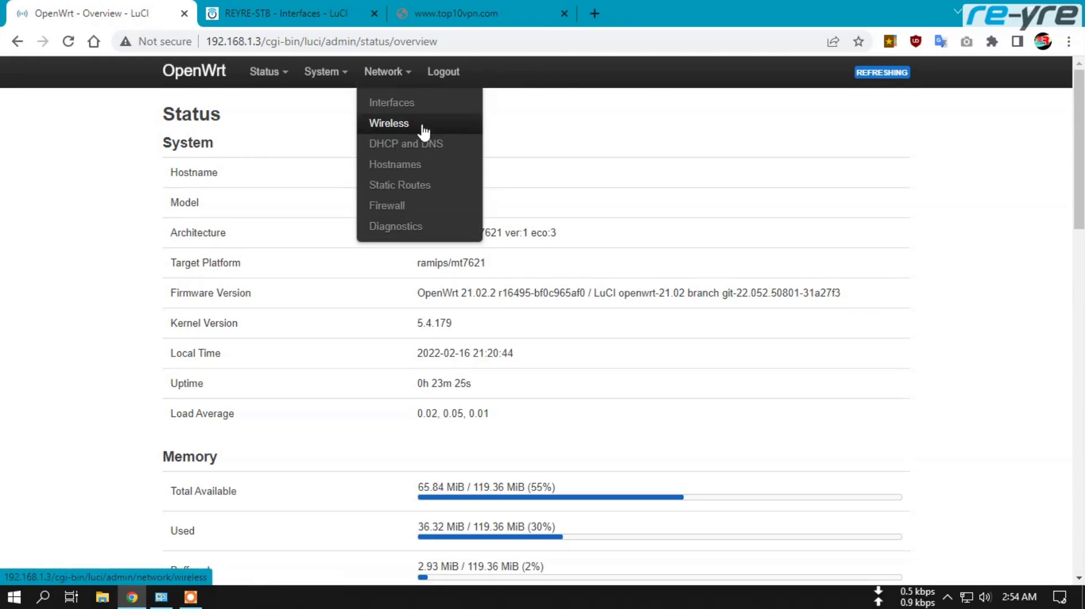
mouse_move(267, 72)
click(277, 104)
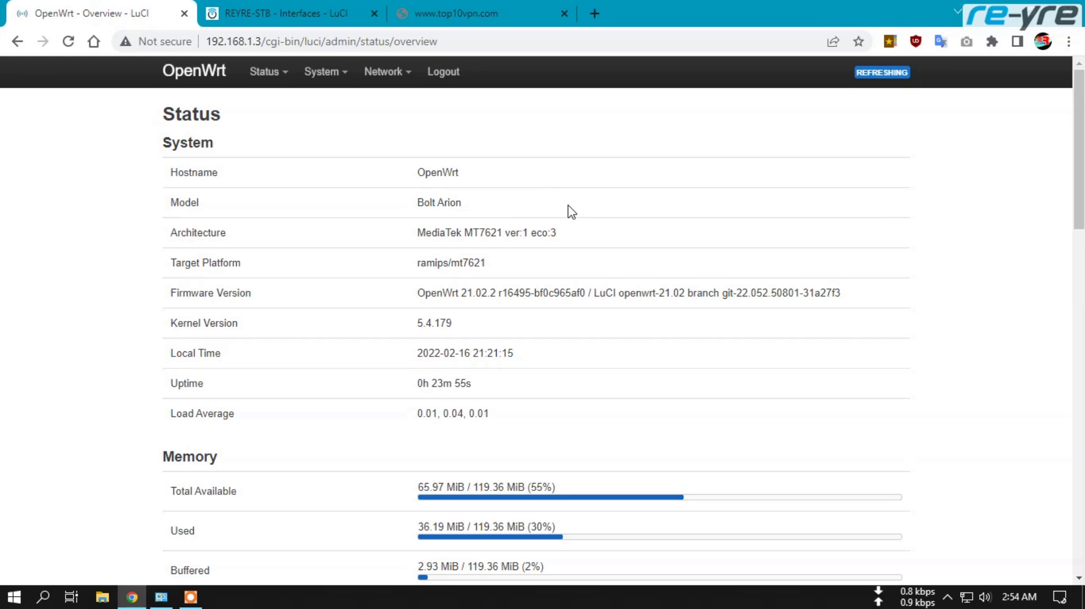
- Review br-lan's bridge ports and the devices and interfaces on the REYRE-STB router, ending back on the OpenWrt status overview
click(362, 9)
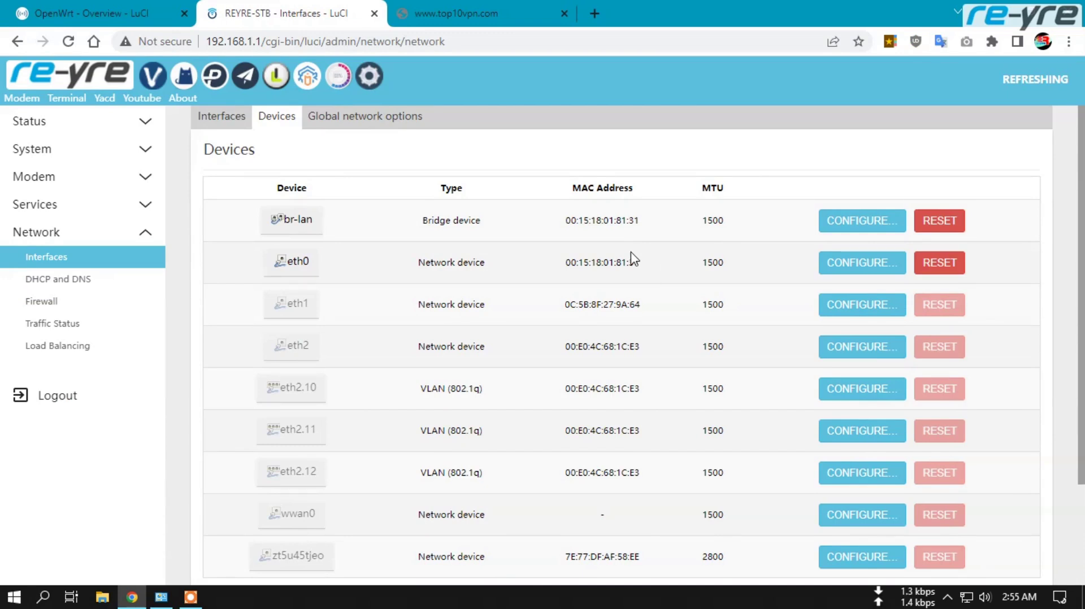
click(847, 221)
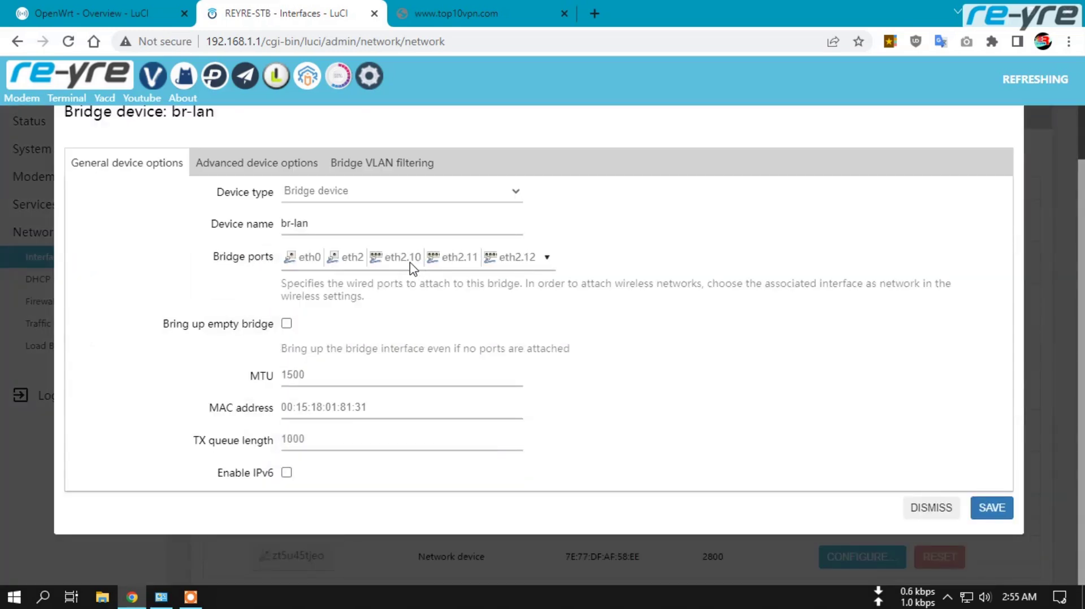
click(924, 506)
scroll(739, 418, down, 3)
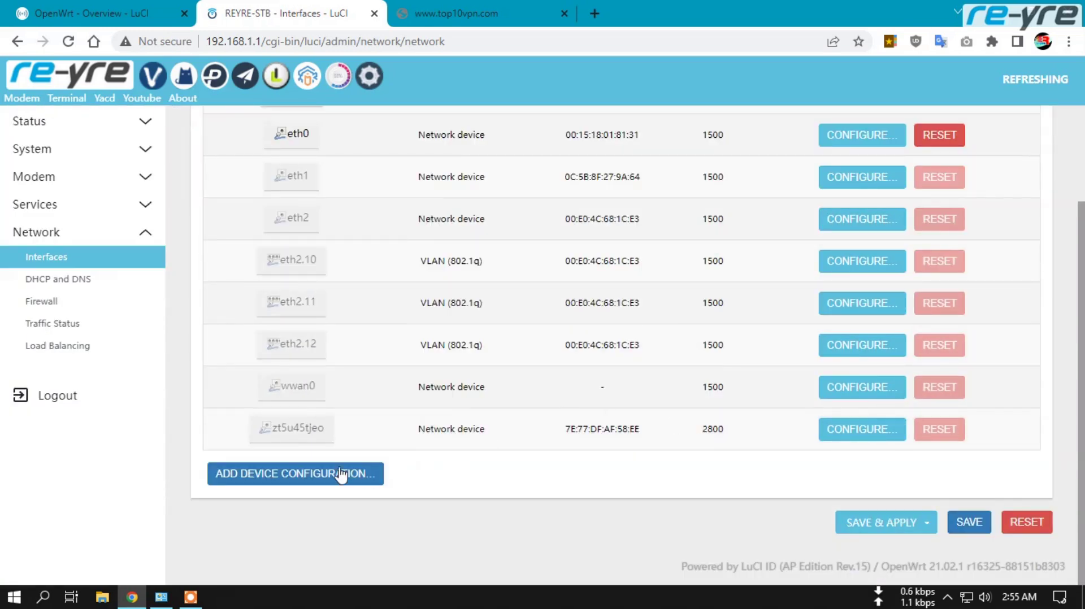
scroll(362, 469, up, 3)
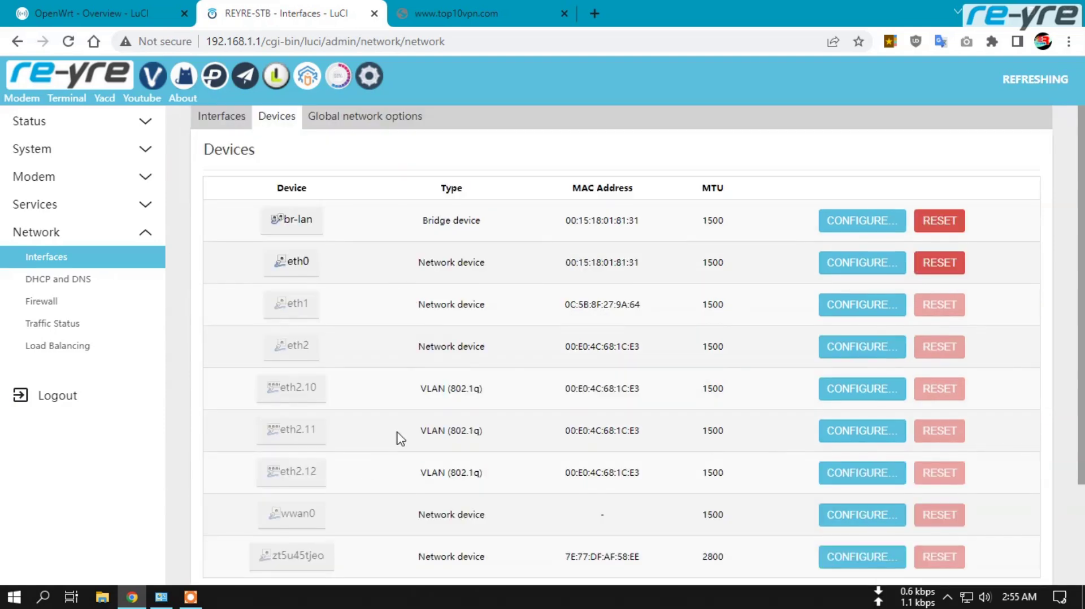
click(222, 125)
scroll(316, 549, down, 2)
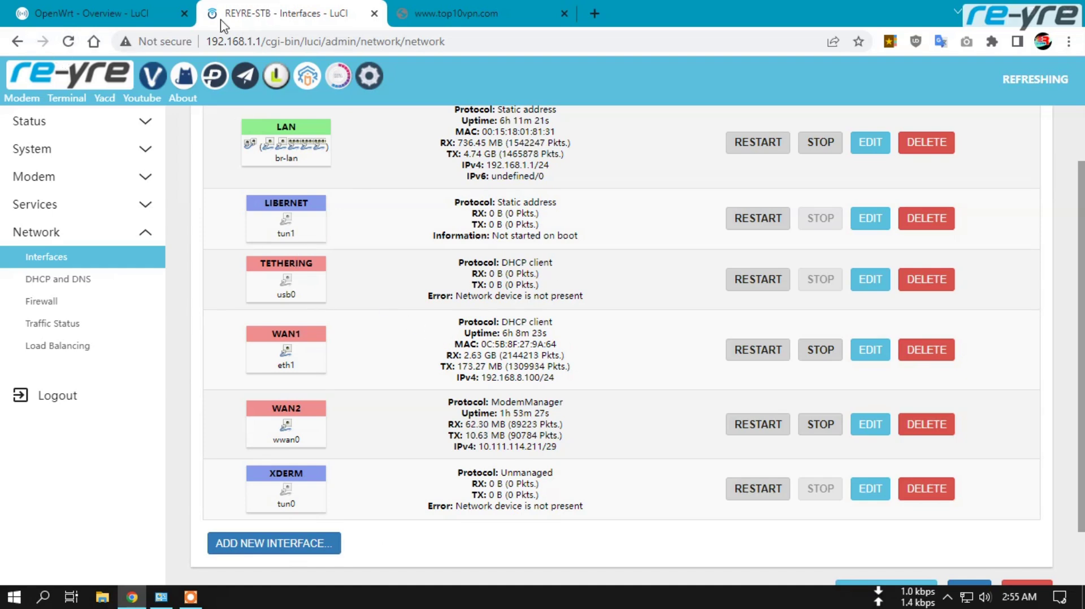
scroll(476, 211, up, 2)
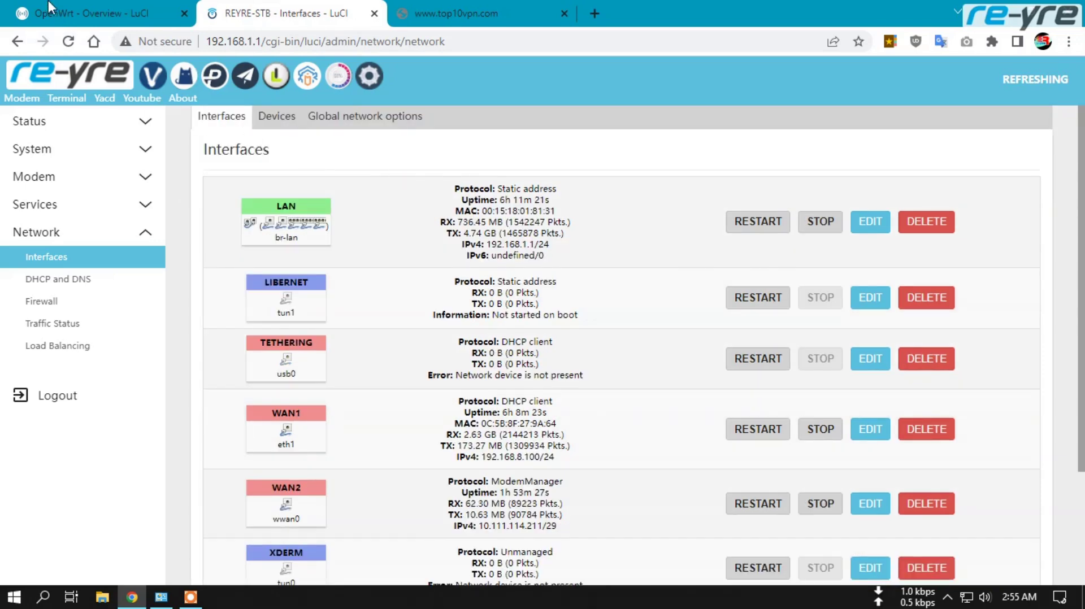
key(ctrl+shift+Tab)
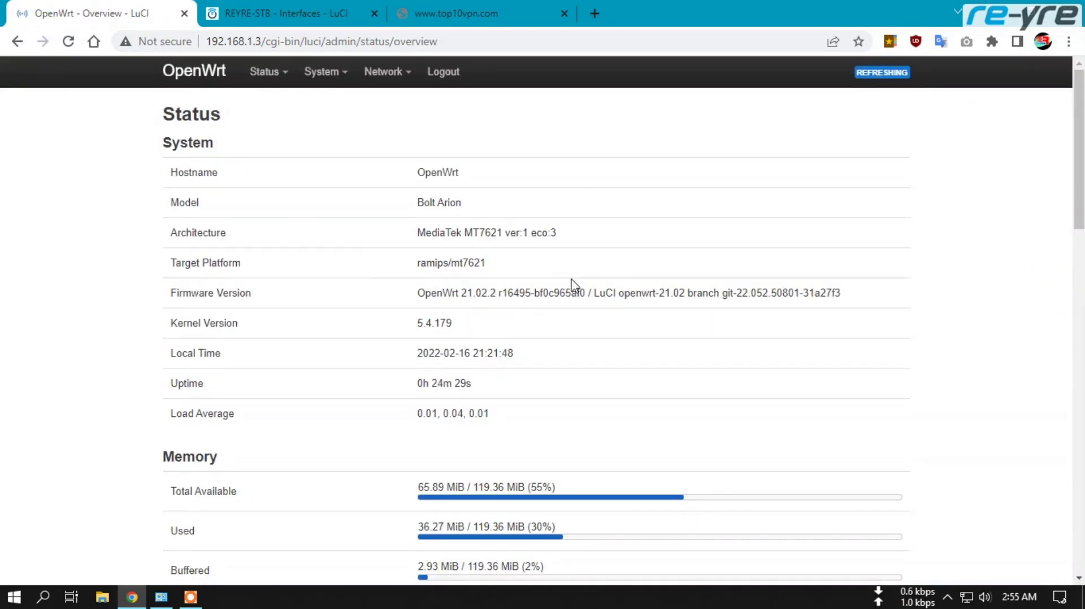